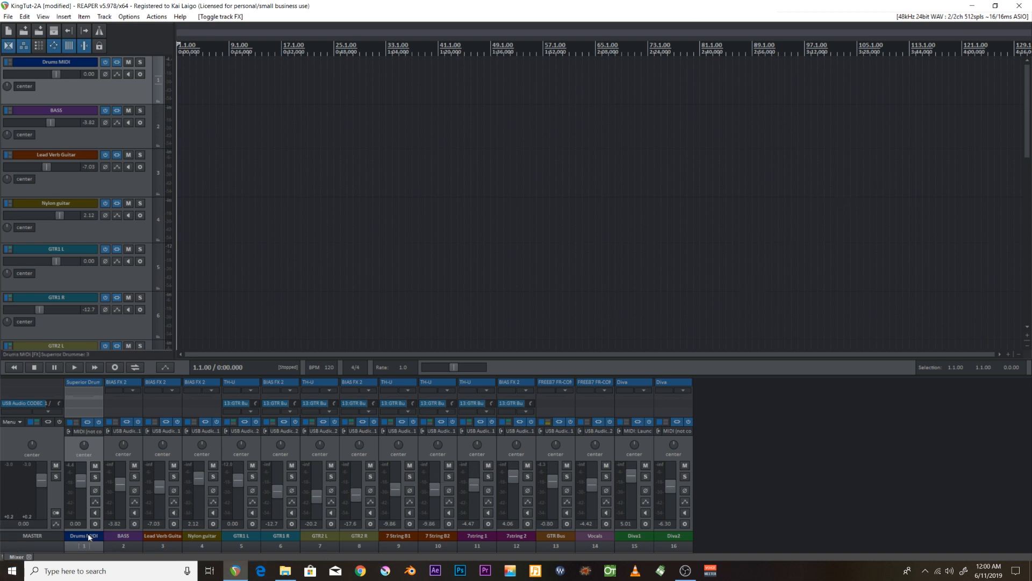
# Step: Review the template's mixer tracks by selecting them in turn, from BASS and the guitars through GTR Bus, Vocals, Diva1 and Diva2
pyautogui.click(138, 542)
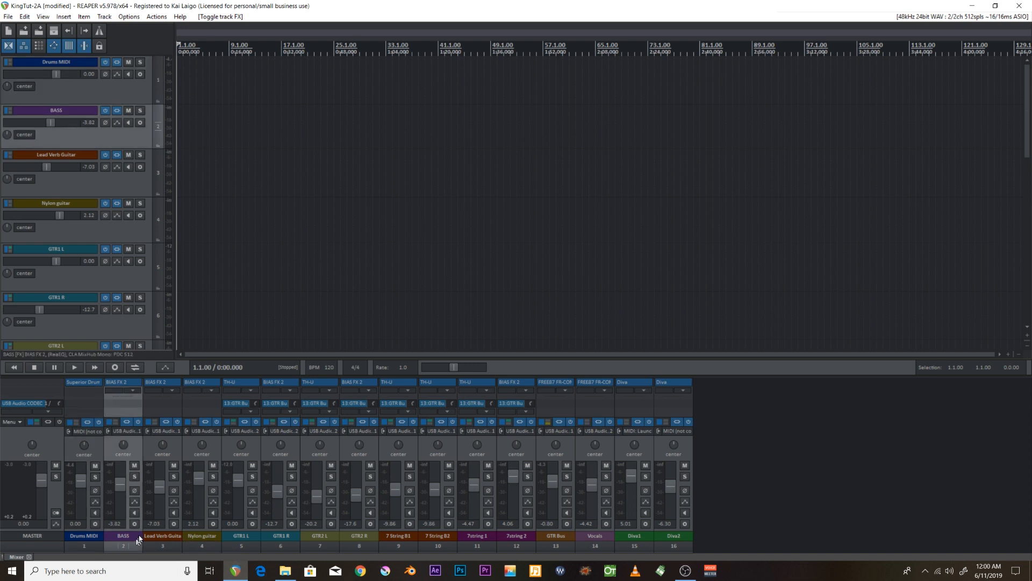
pyautogui.click(165, 535)
pyautogui.click(211, 542)
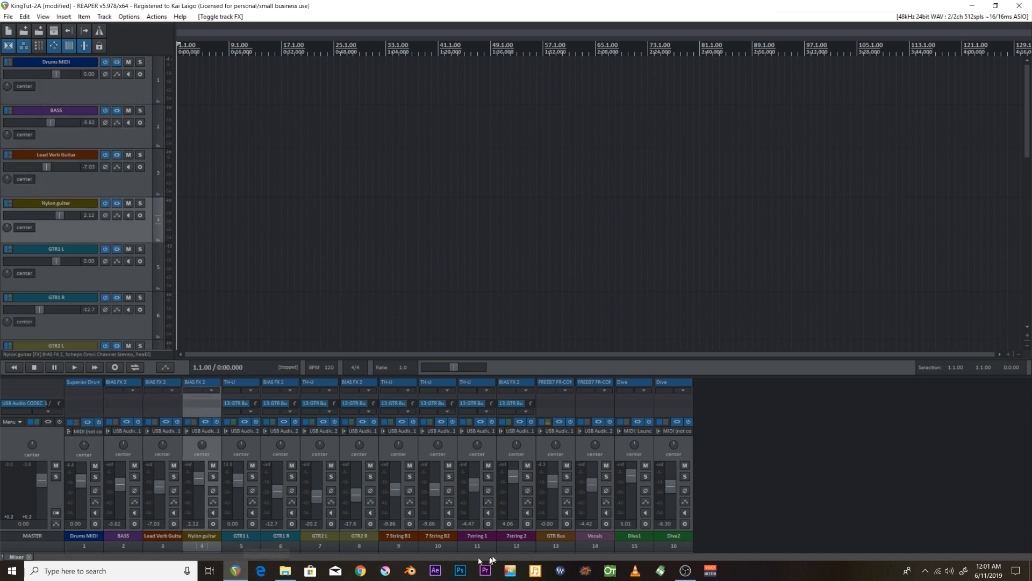
pyautogui.click(232, 543)
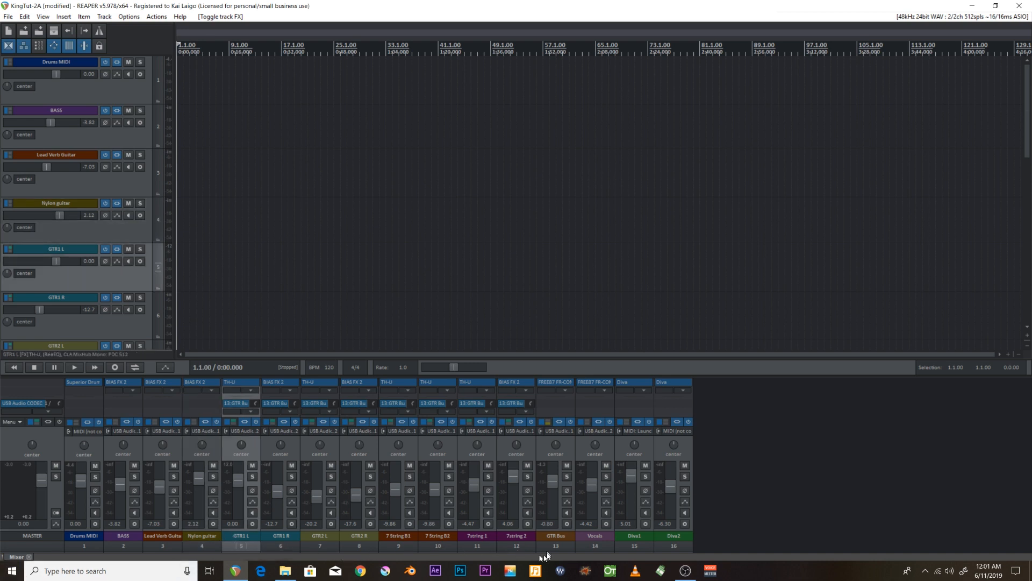
pyautogui.click(522, 544)
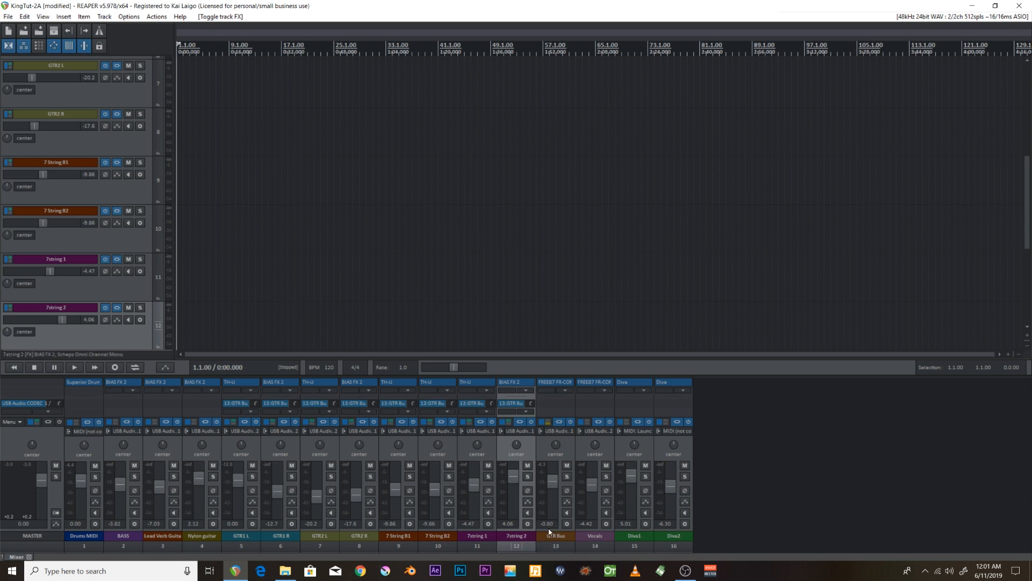
pyautogui.click(560, 542)
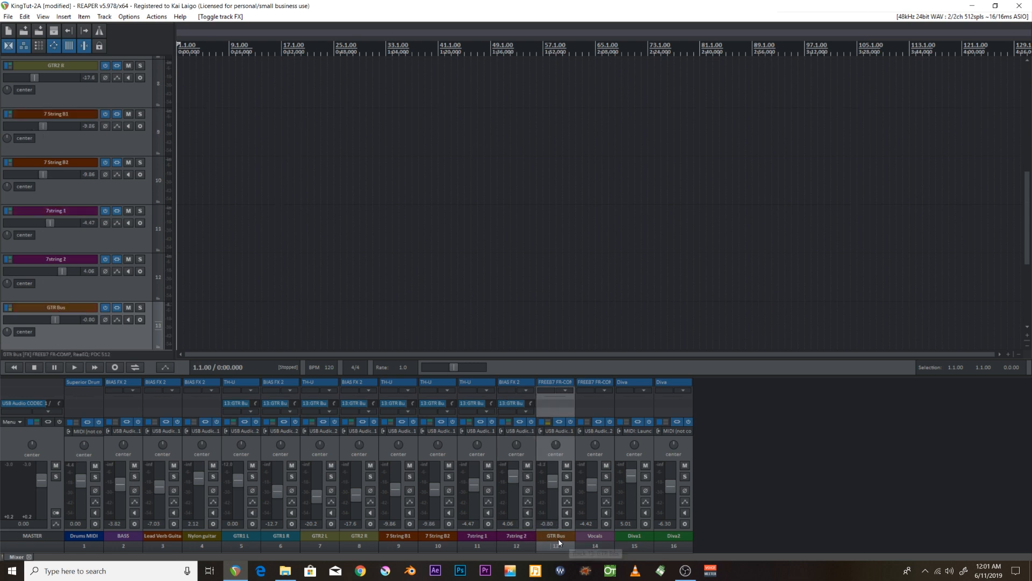
pyautogui.click(598, 540)
pyautogui.click(636, 543)
pyautogui.click(676, 543)
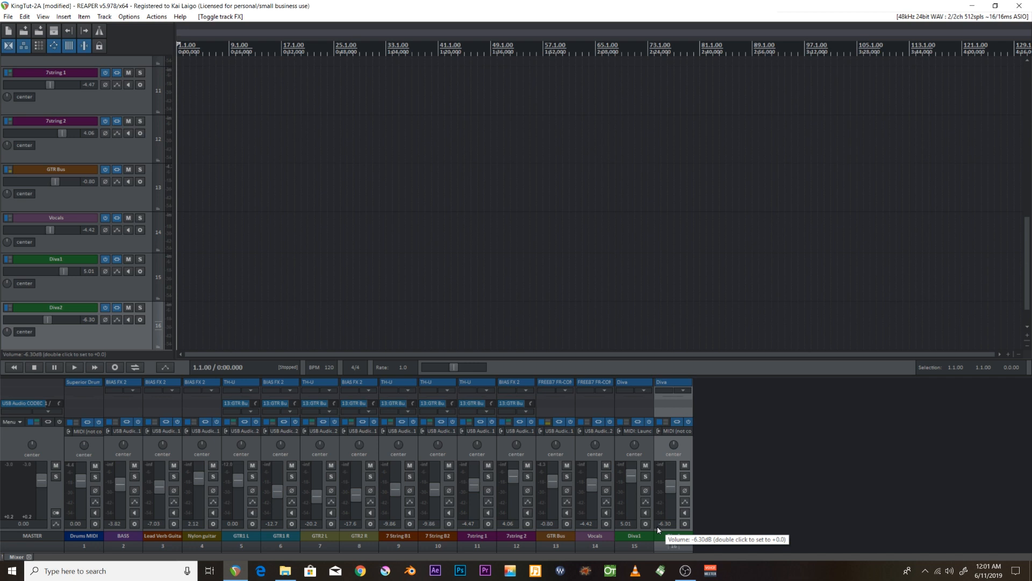
# Step: Open the Superior Drummer 3 plugin on the Drums MIDI track and look through its groove library list
pyautogui.click(92, 443)
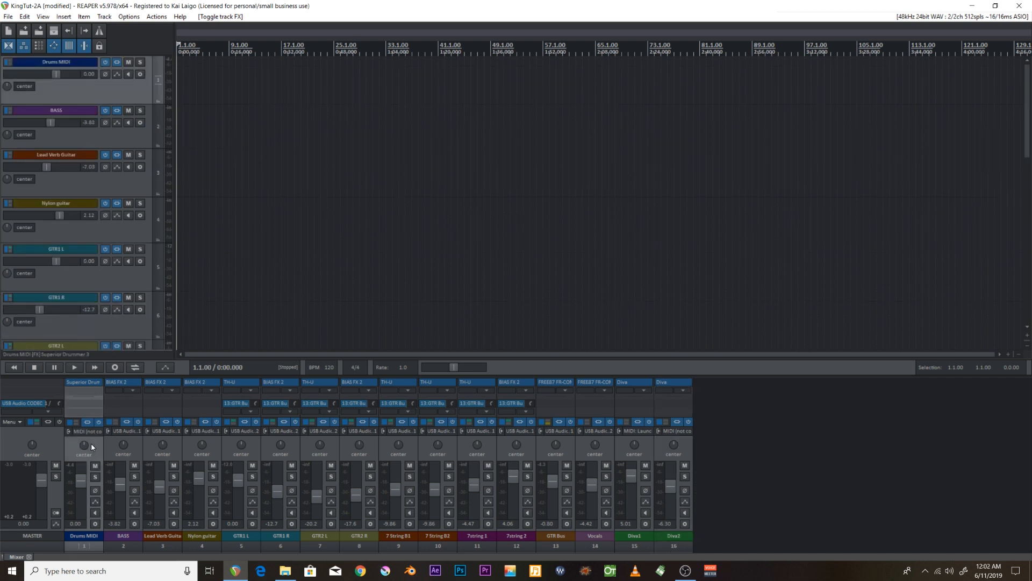
pyautogui.click(78, 383)
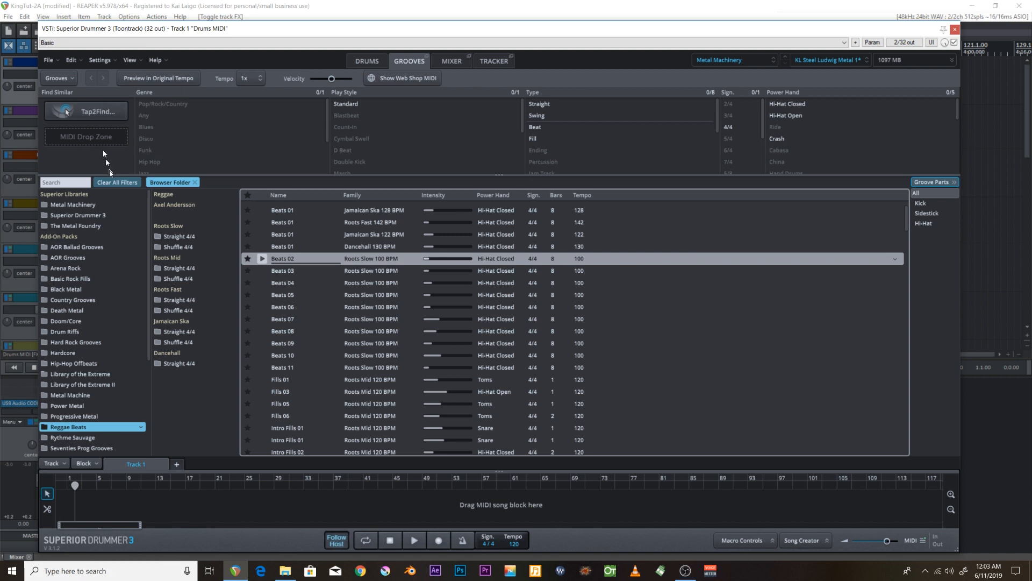
pyautogui.scroll(-3, 97, 376)
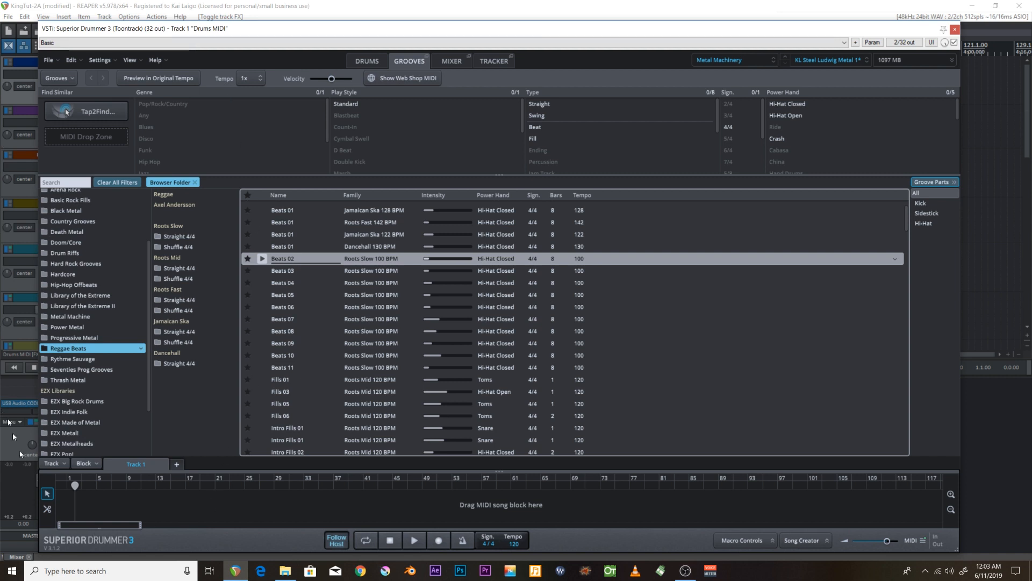
pyautogui.scroll(3, 80, 349)
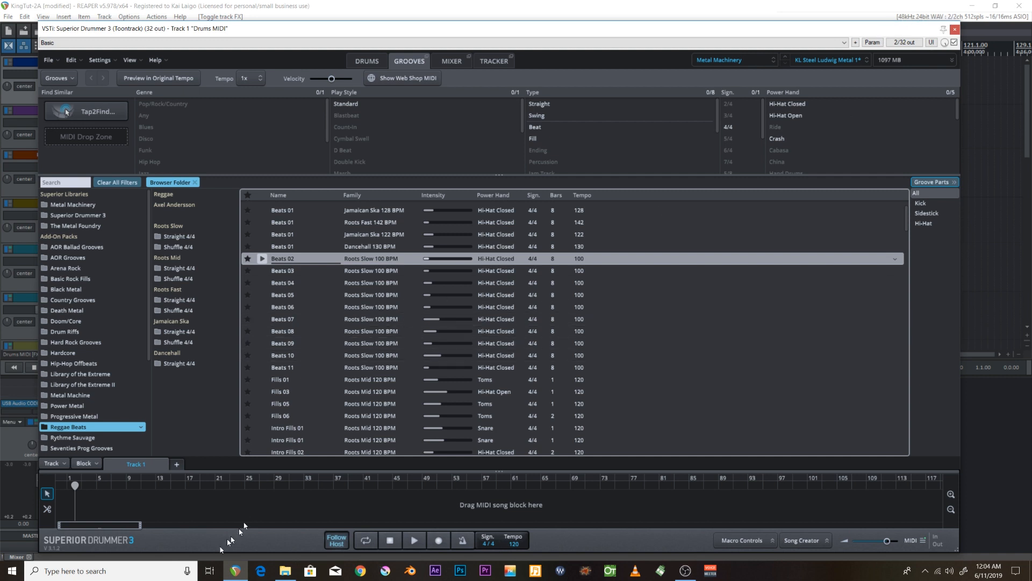
# Step: Move the playhead in Superior Drummer's song track to about bar 17
pyautogui.click(184, 495)
pyautogui.click(422, 490)
pyautogui.click(187, 485)
# Step: Browse the add-on groove packs, including Basic Rock Fills and Black Metal
pyautogui.click(65, 321)
pyautogui.click(67, 277)
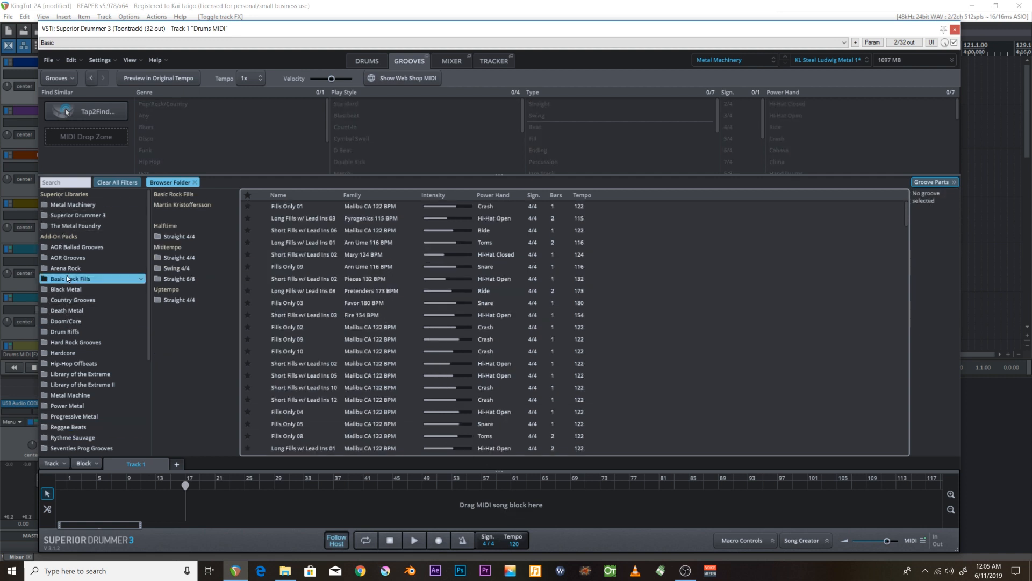
pyautogui.click(75, 290)
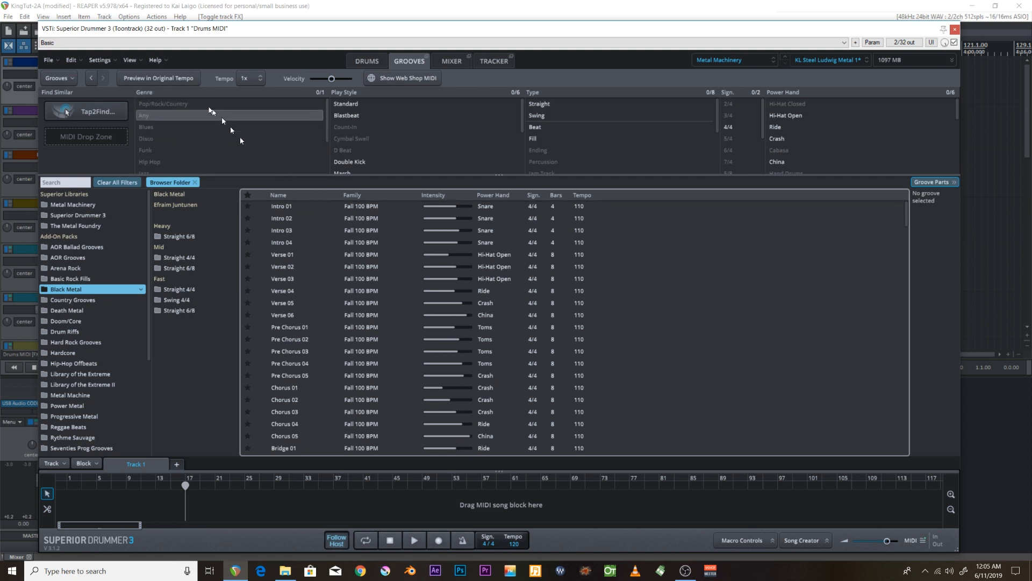
# Step: Enable Preview in Original Tempo and audition the Pre Chorus 01 groove from the Black Metal pack
pyautogui.click(162, 78)
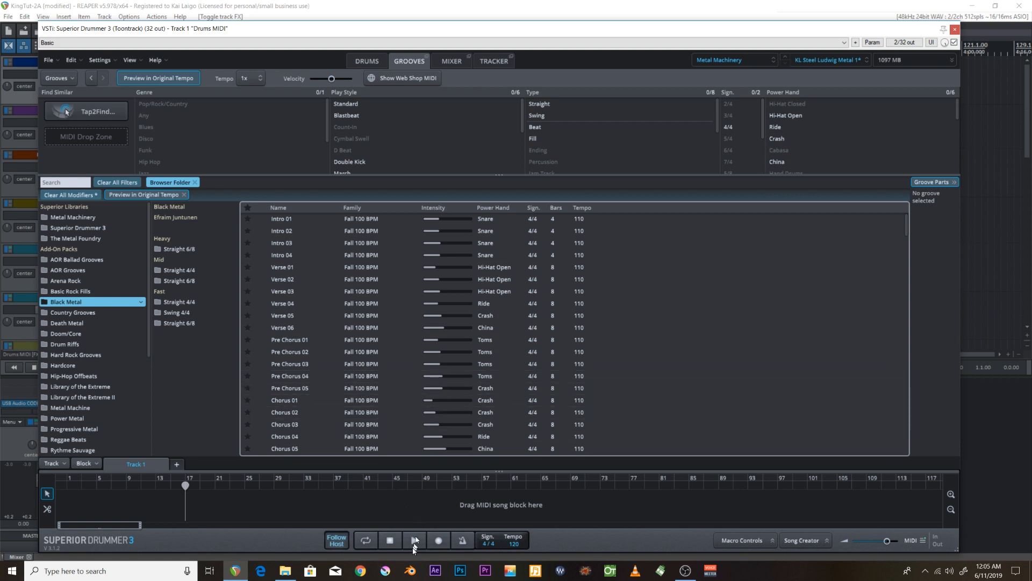
pyautogui.click(285, 340)
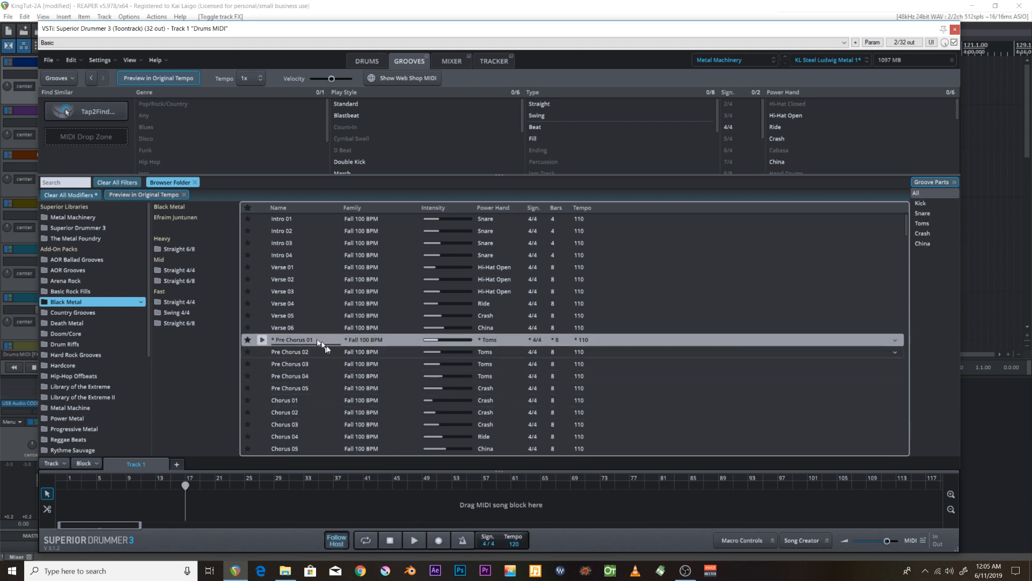
pyautogui.click(262, 342)
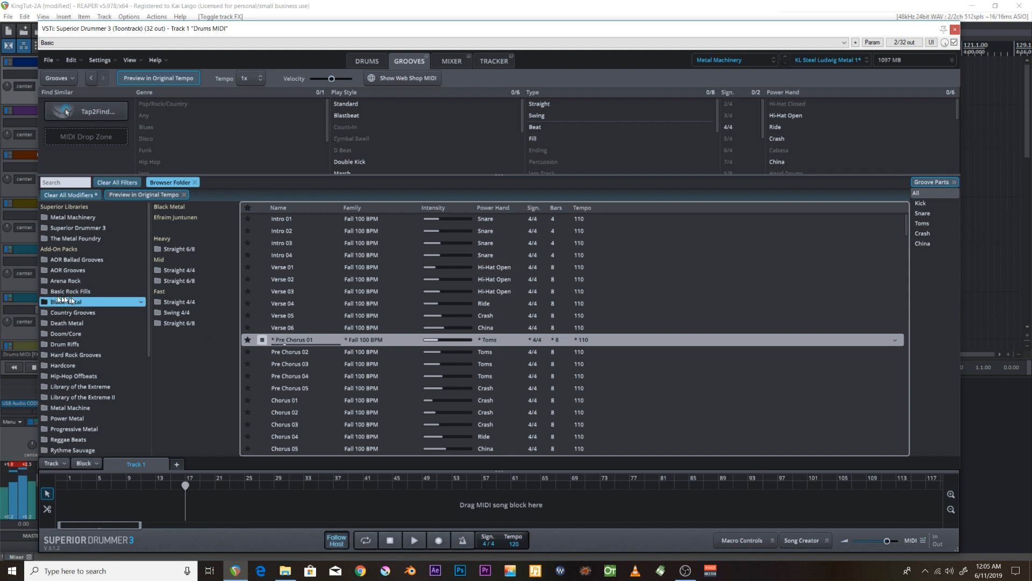
pyautogui.click(262, 340)
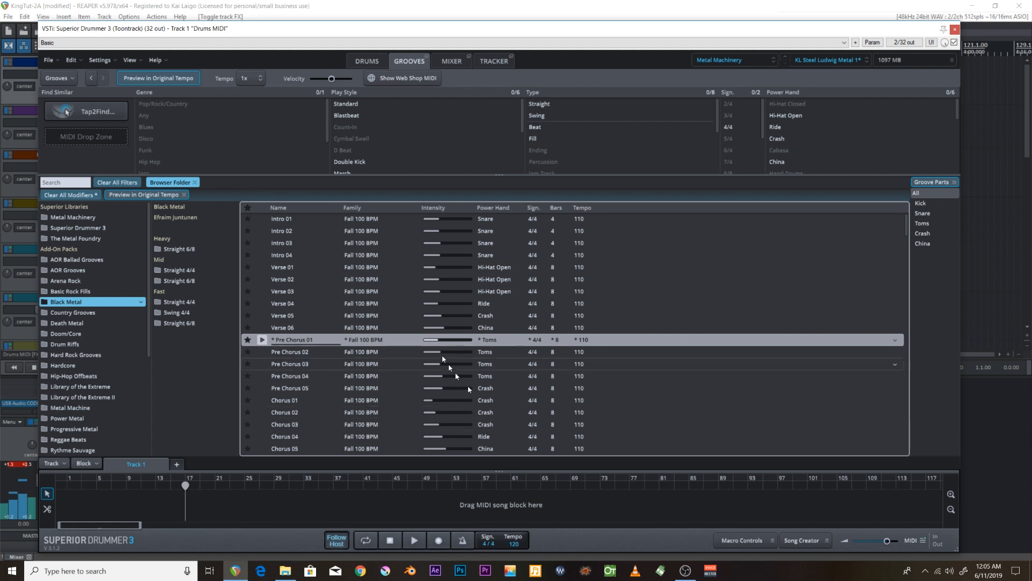
# Step: Browse Black Metal's fast Straight 4/4 Nails 220 BPM verses, as well as the Drum Riffs and Library of the Extreme II packs
pyautogui.scroll(-7, 424, 345)
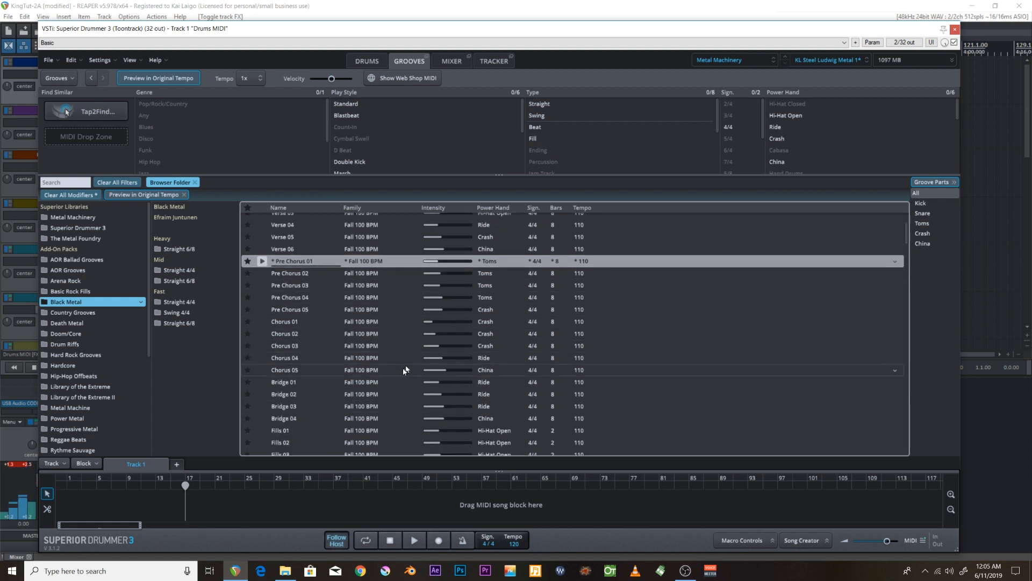
pyautogui.click(177, 302)
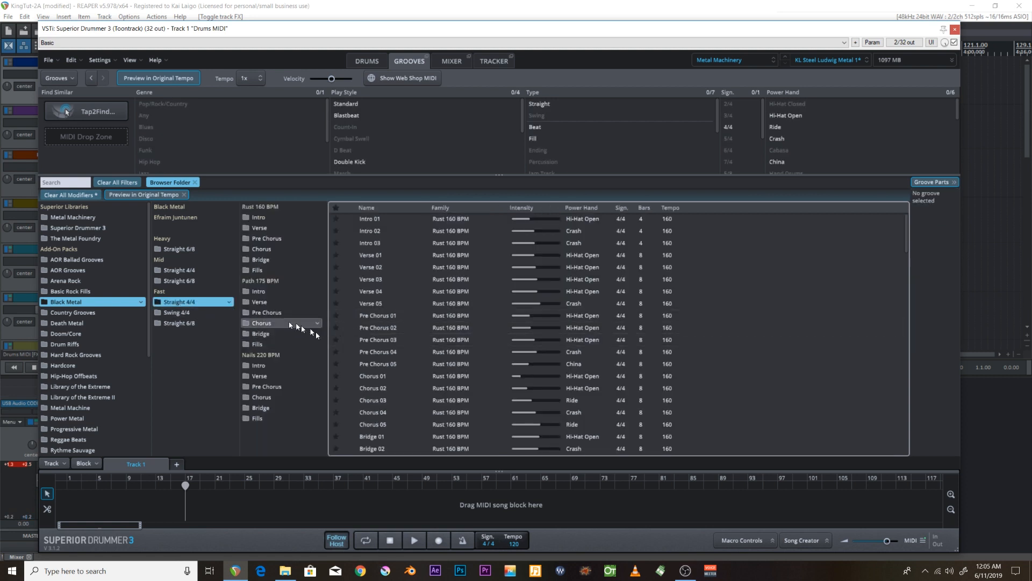
pyautogui.click(255, 377)
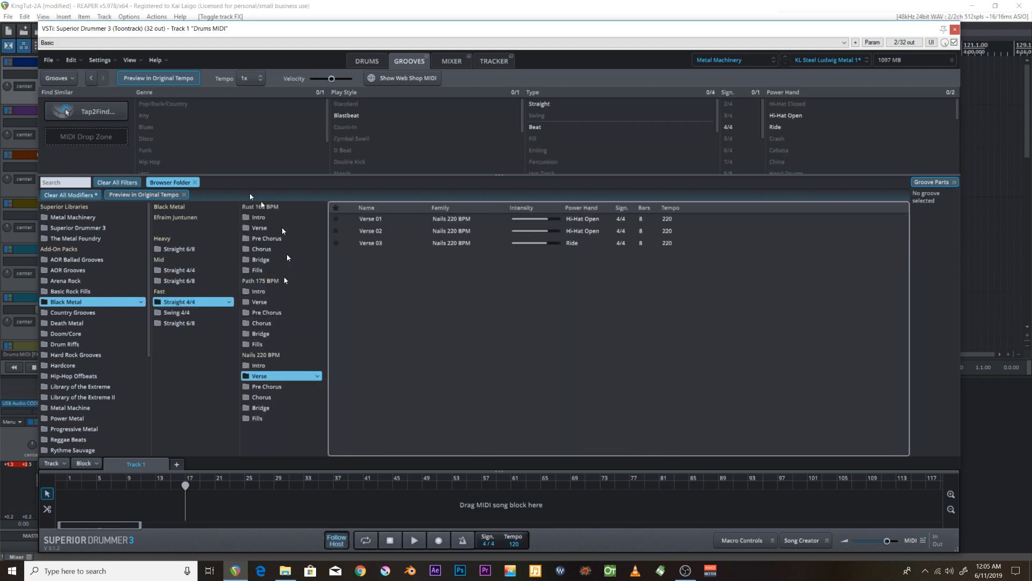
pyautogui.click(64, 344)
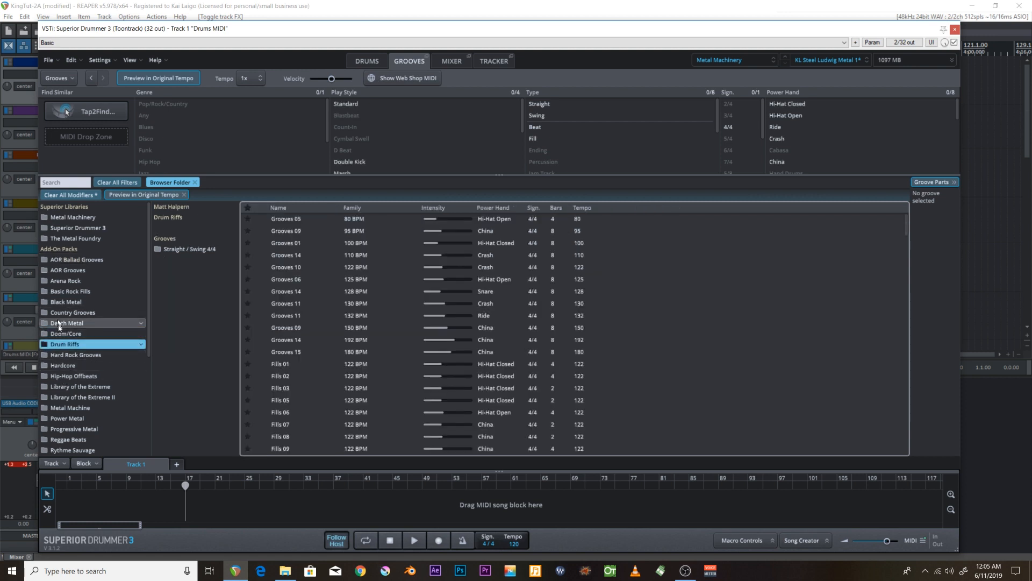
pyautogui.click(62, 397)
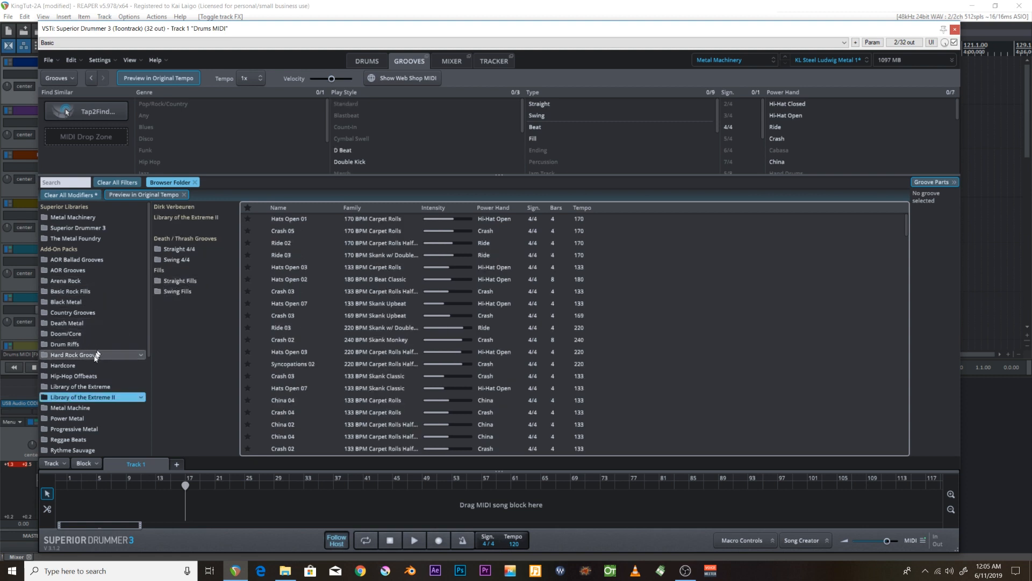
# Step: Show the 220 BPM Old School Blast Ride grooves from the Straight 4/4 blastbeats in Library of the Extreme
pyautogui.click(81, 386)
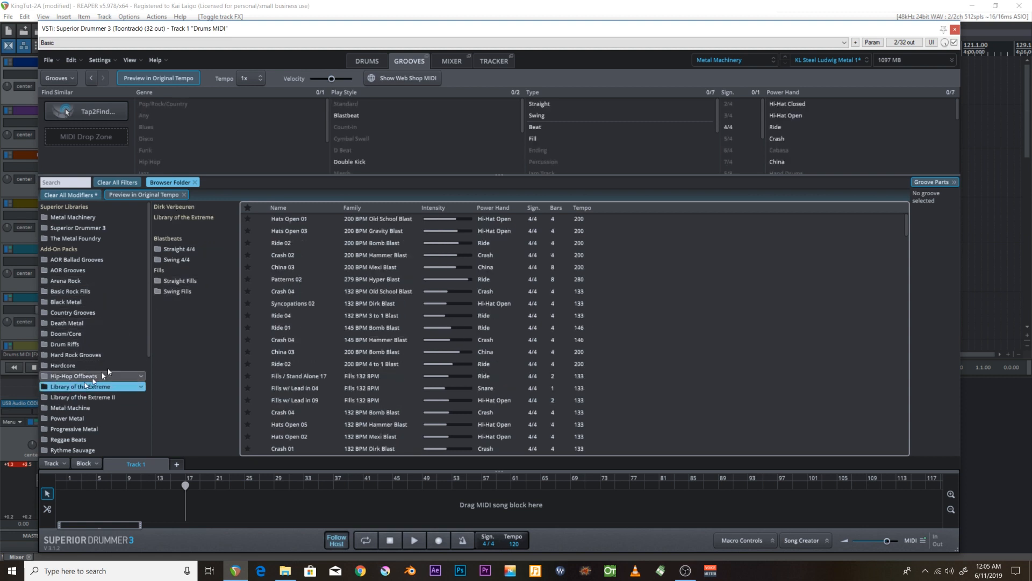
pyautogui.click(178, 249)
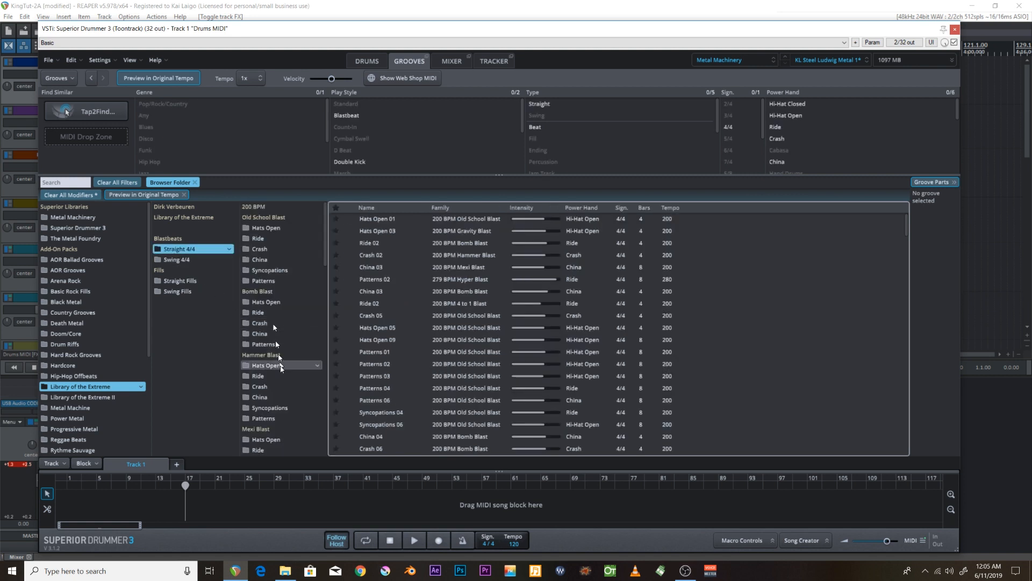
pyautogui.scroll(-5, 251, 383)
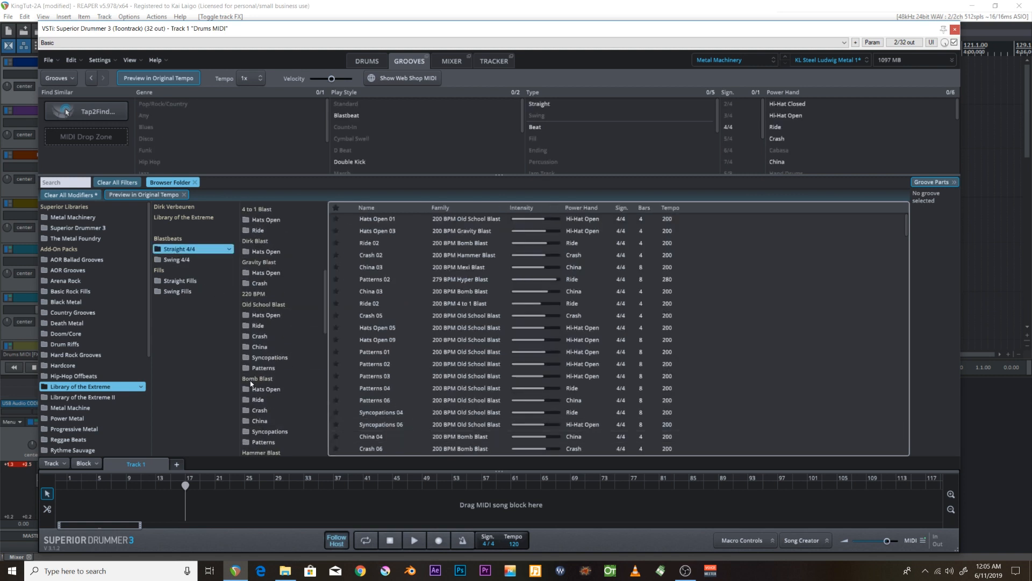
pyautogui.click(260, 346)
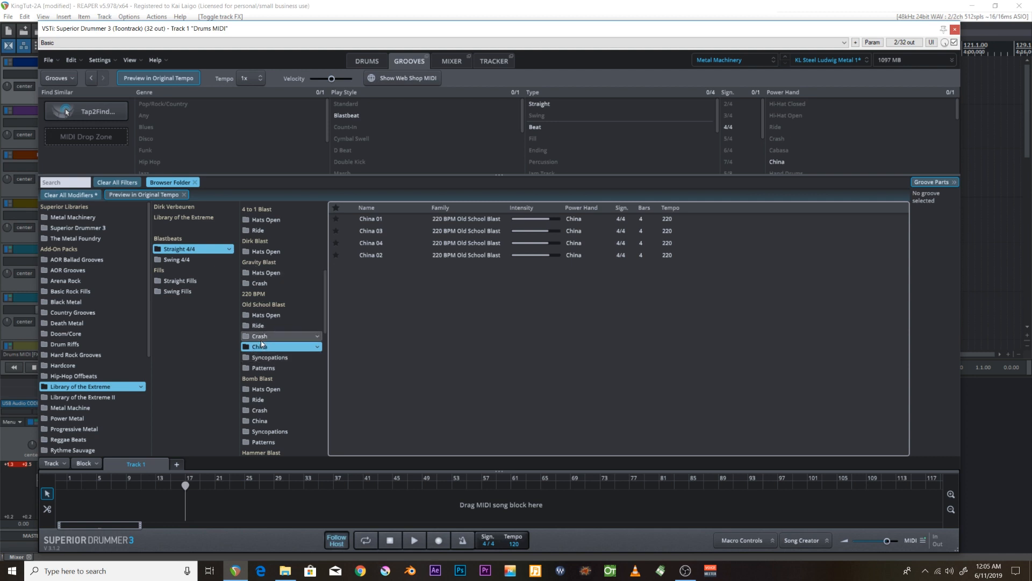
pyautogui.click(260, 326)
# Step: Audition Ride 04, and place Ride 04 at bar 85 and Ride 06 at about bar 93 of the song track
pyautogui.click(453, 255)
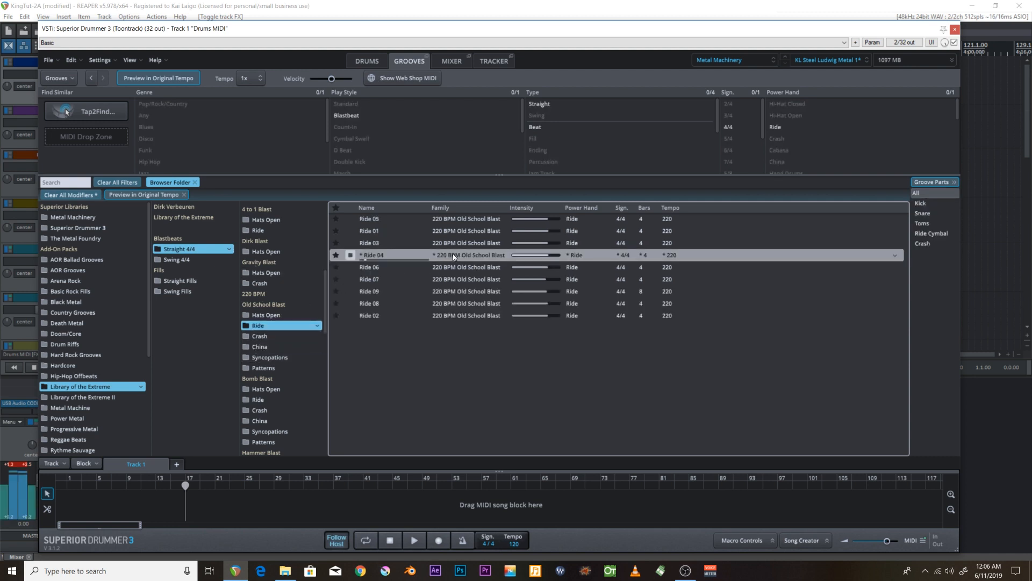
pyautogui.click(351, 257)
pyautogui.moveTo(471, 253); pyautogui.dragTo(691, 508)
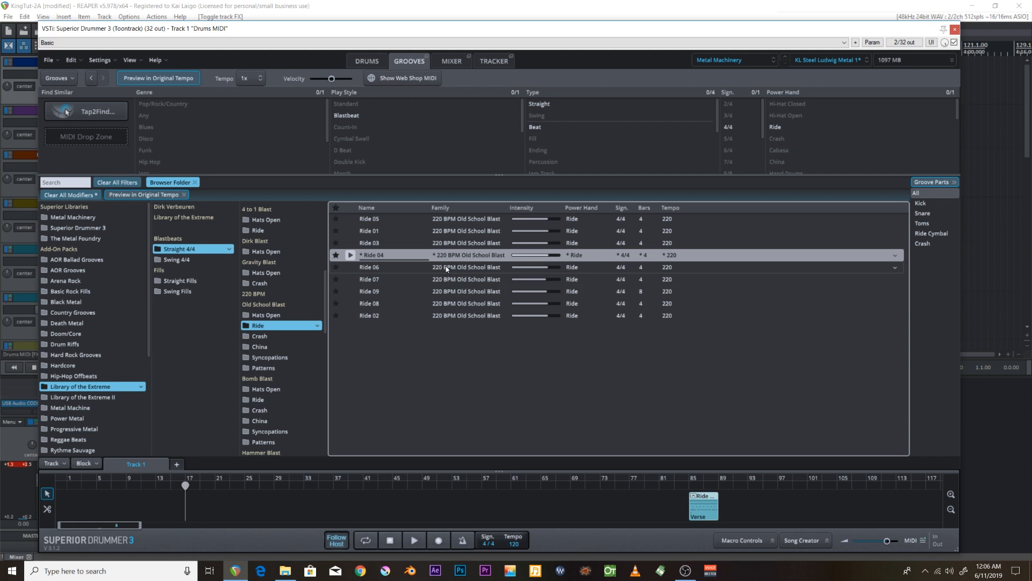
pyautogui.moveTo(446, 269); pyautogui.dragTo(745, 505)
pyautogui.click(701, 508)
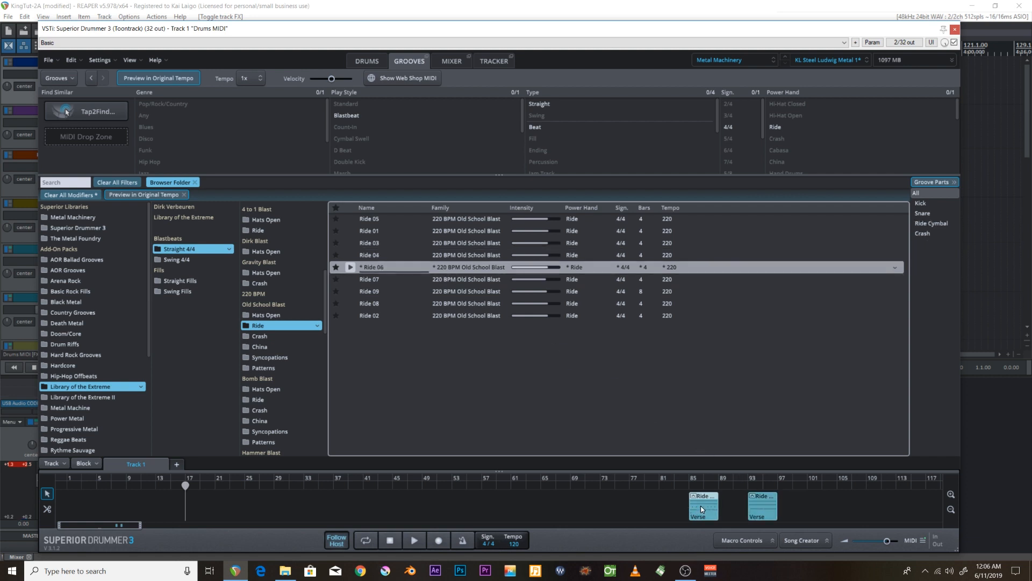
pyautogui.rightClick(701, 508)
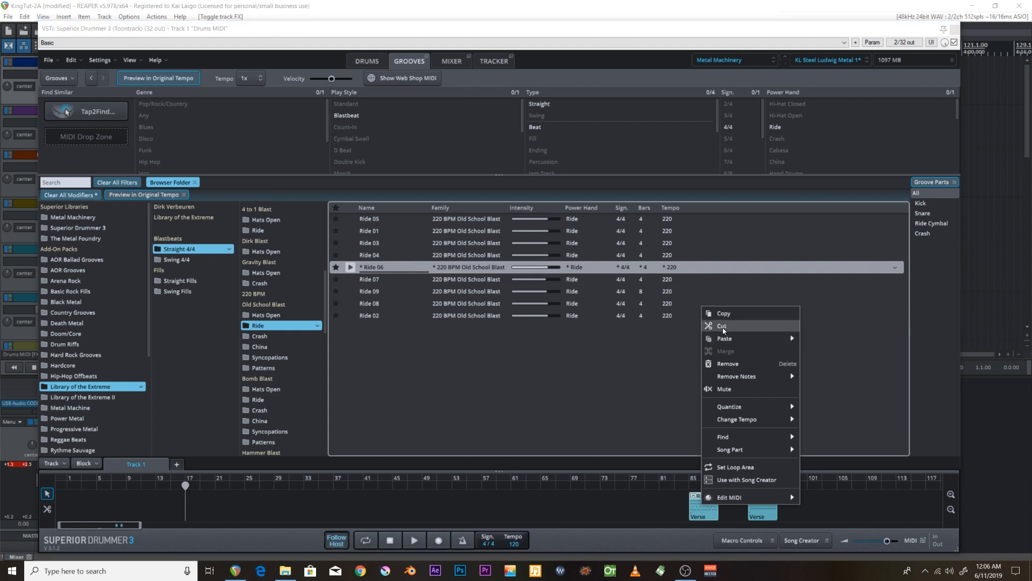
pyautogui.click(668, 510)
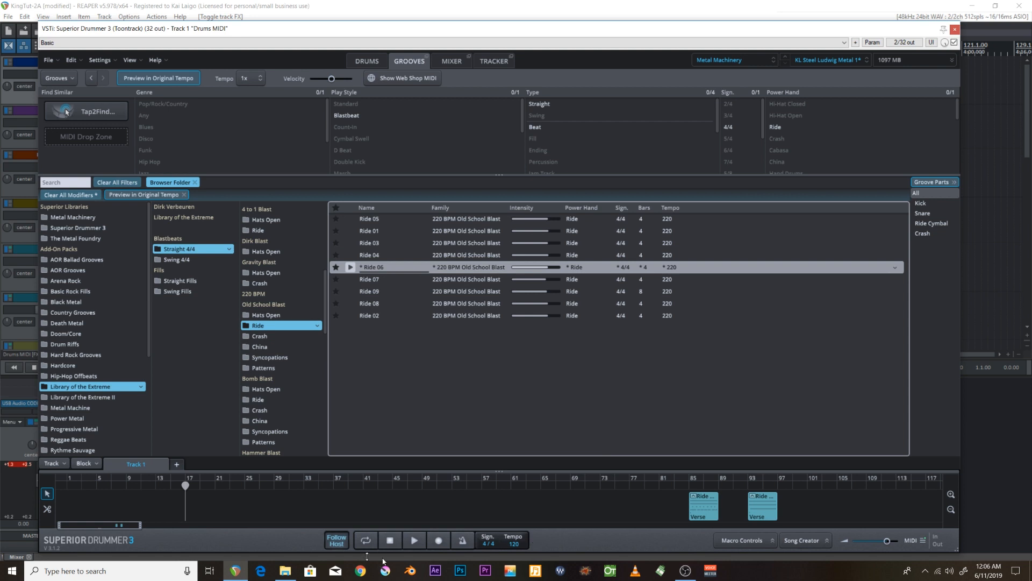
# Step: Copy the Ride 04 block at bar 85 and paste all of its instruments at bar 89 of the song track
pyautogui.moveTo(107, 527); pyautogui.dragTo(128, 554)
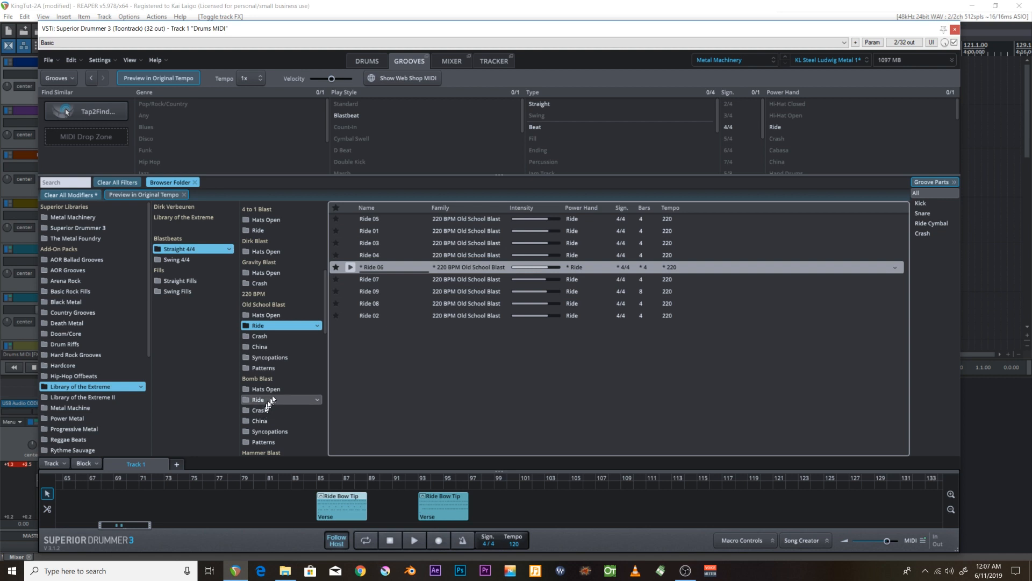
pyautogui.click(444, 501)
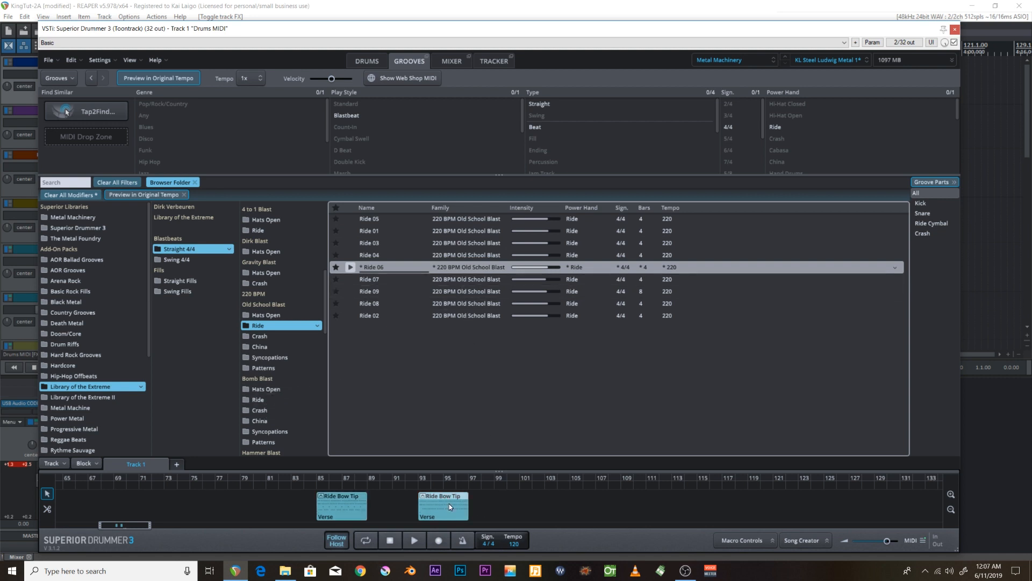
pyautogui.click(360, 496)
pyautogui.rightClick(354, 503)
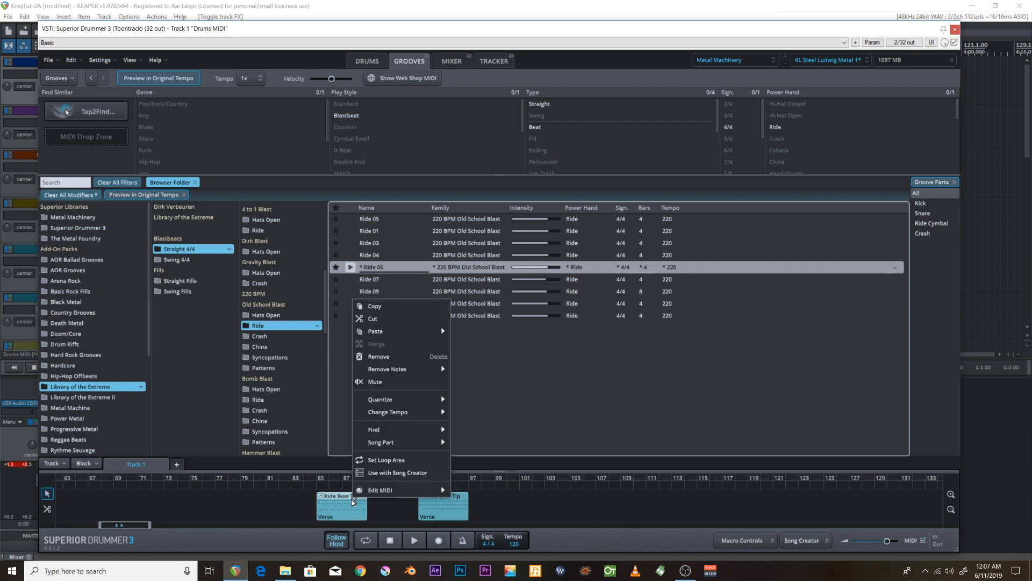
pyautogui.click(373, 309)
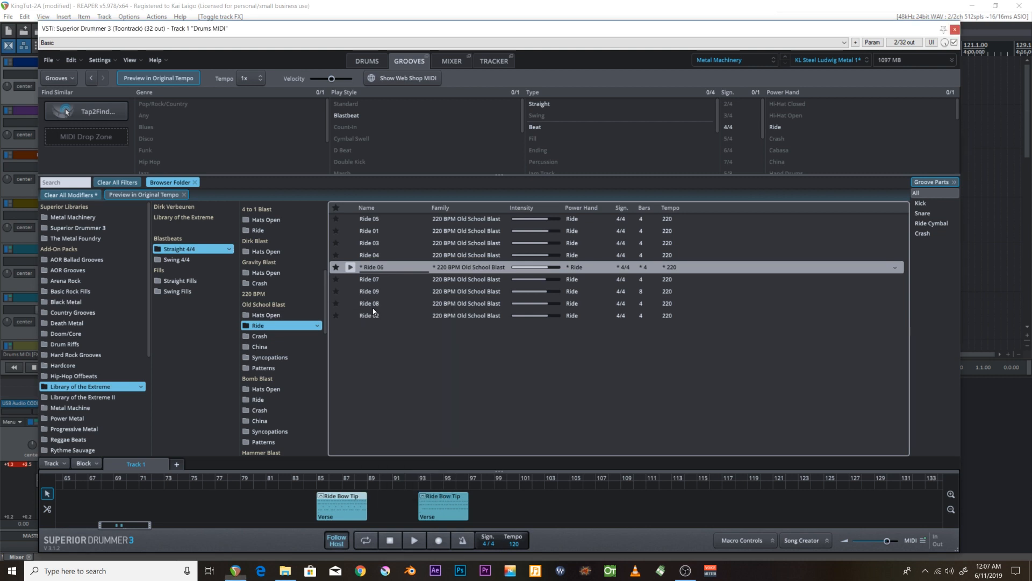
pyautogui.rightClick(369, 498)
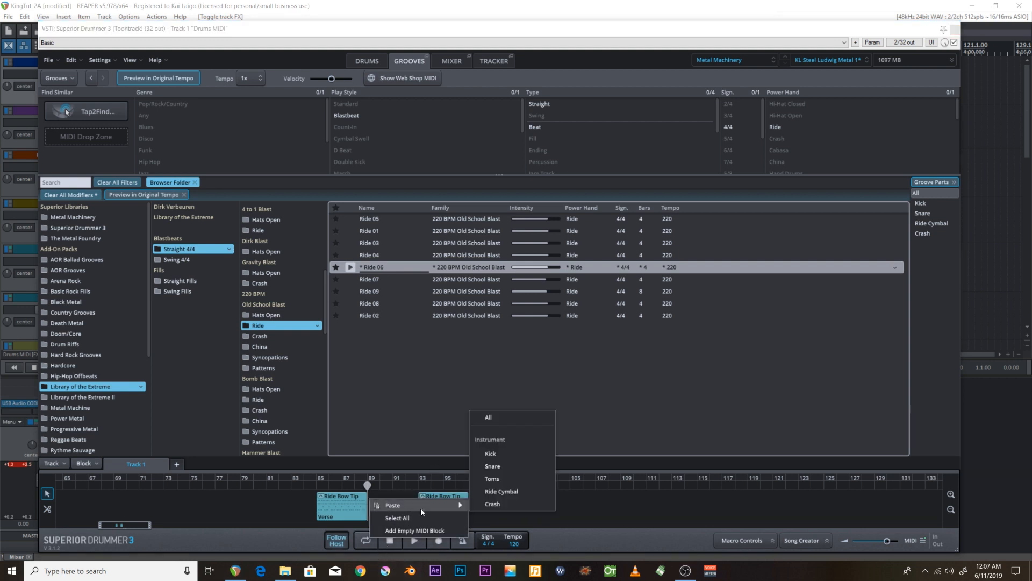
pyautogui.moveTo(466, 503)
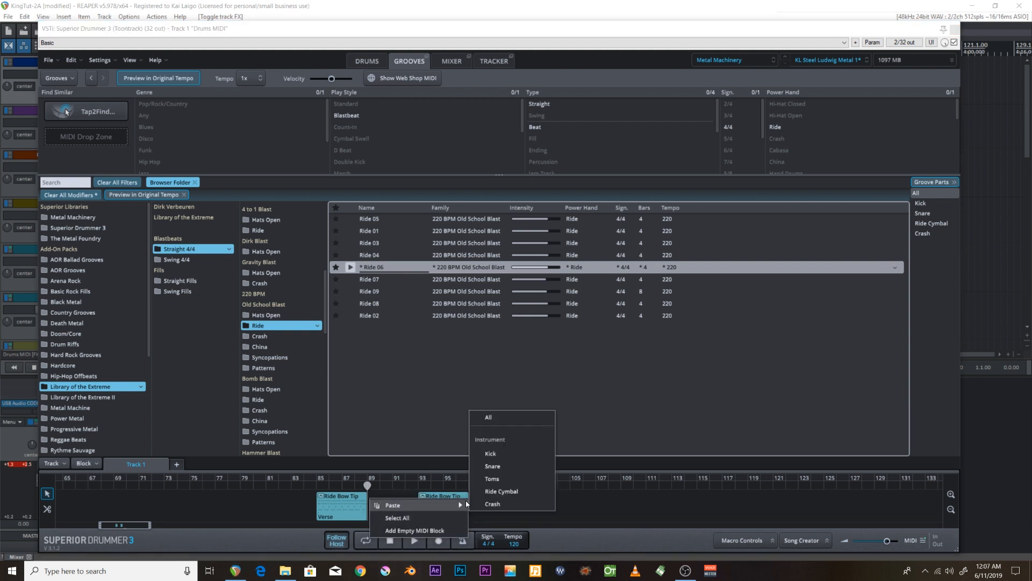
pyautogui.click(499, 421)
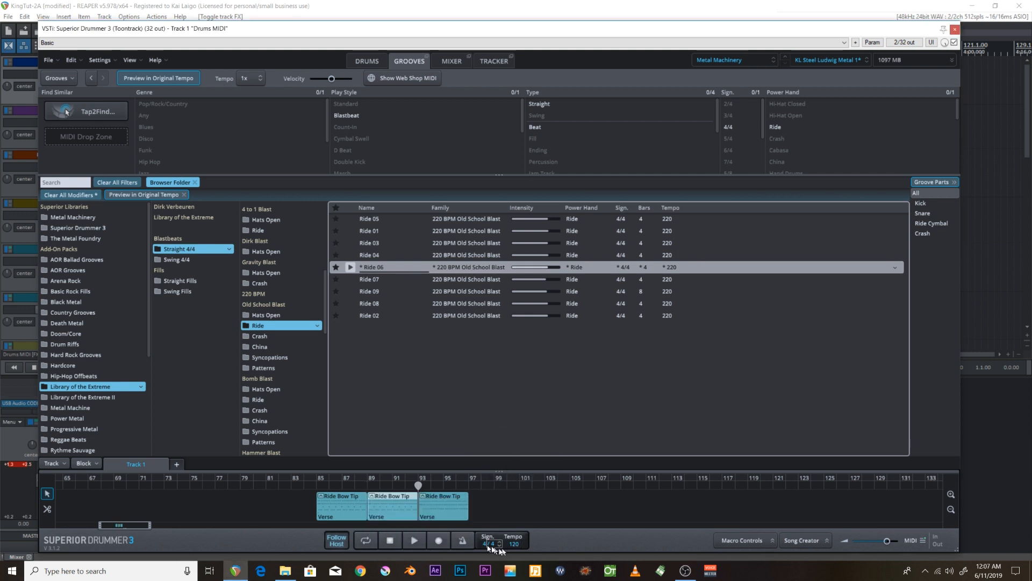
# Step: Copy the Ride 06 block at bar 93 and paste all of its instruments at bar 97
pyautogui.click(453, 497)
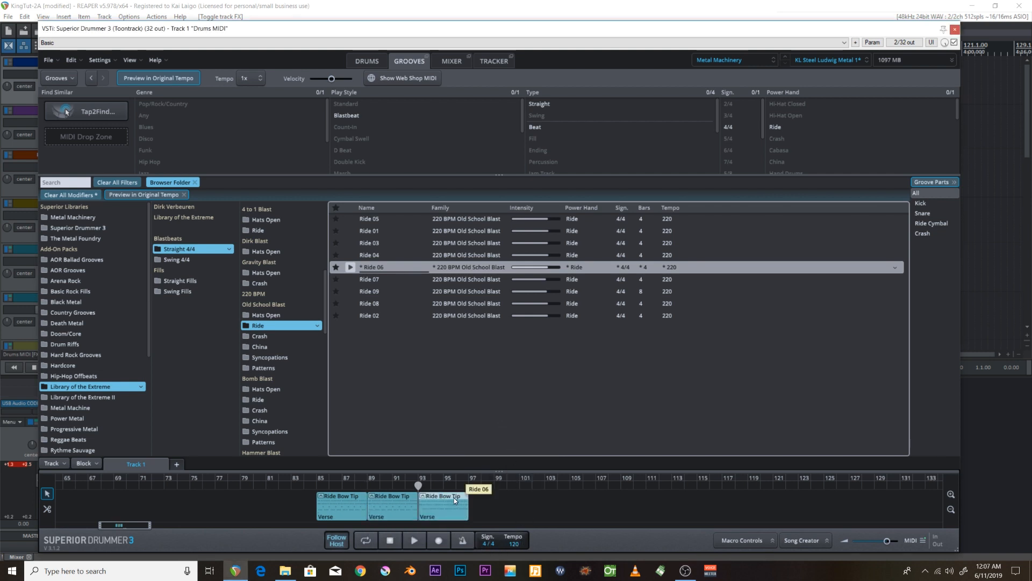
pyautogui.rightClick(454, 498)
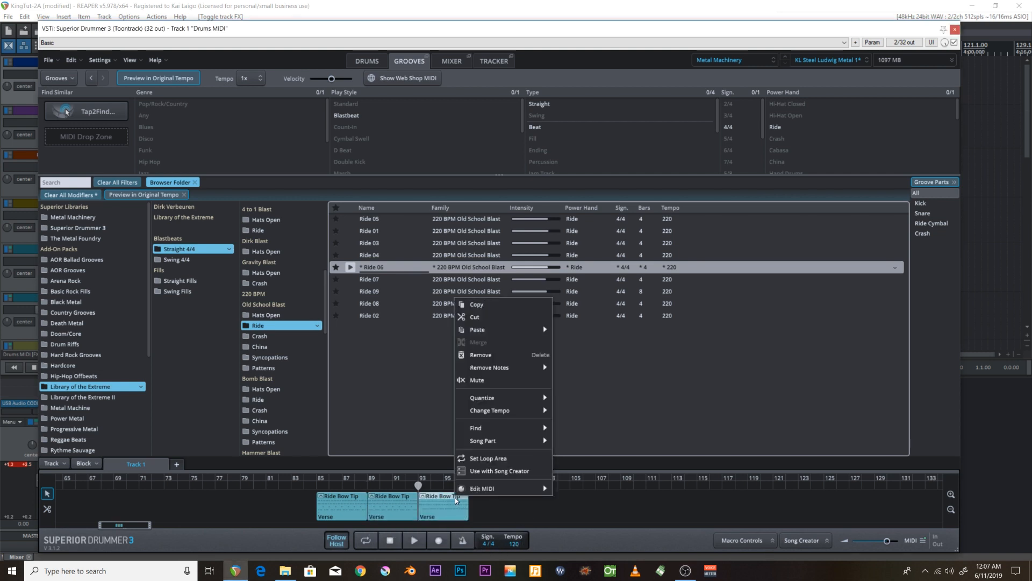
pyautogui.click(480, 305)
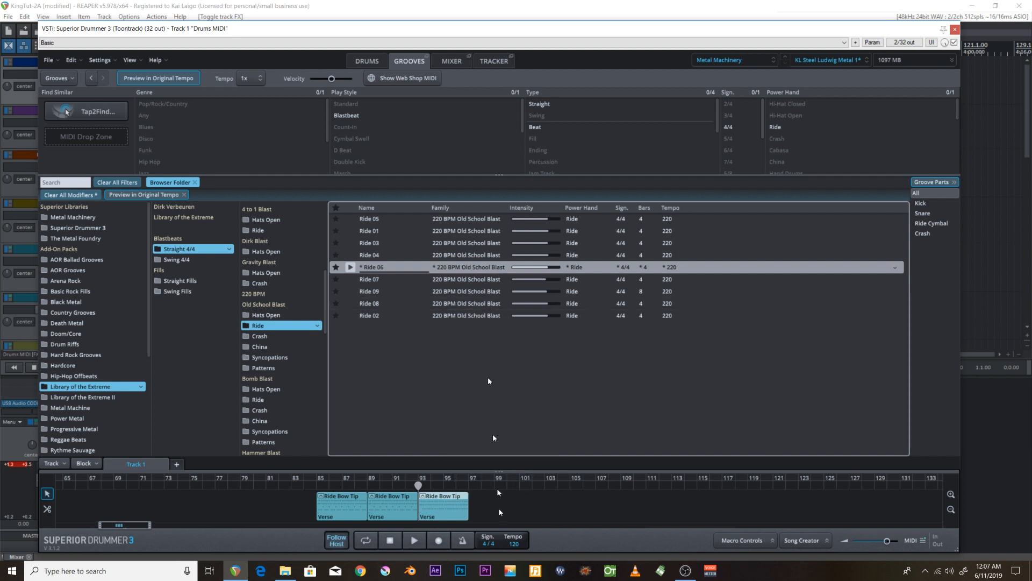
pyautogui.click(470, 484)
pyautogui.rightClick(473, 506)
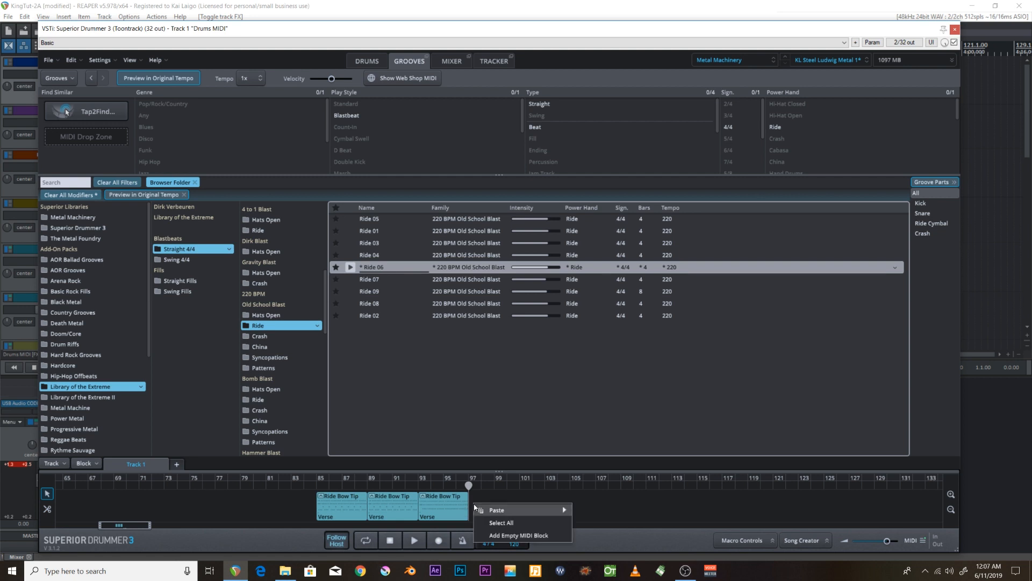
pyautogui.moveTo(506, 509)
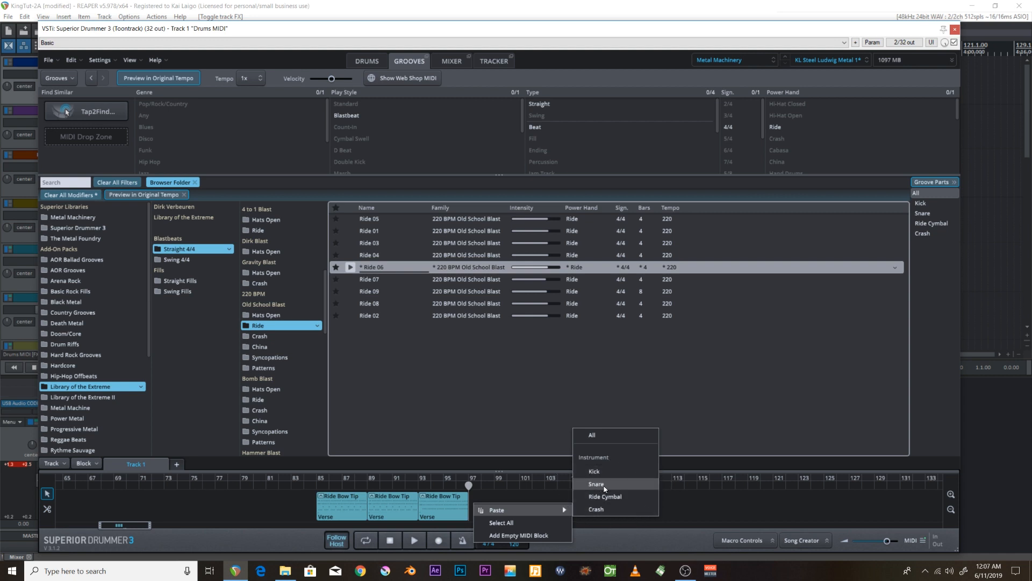
pyautogui.click(595, 437)
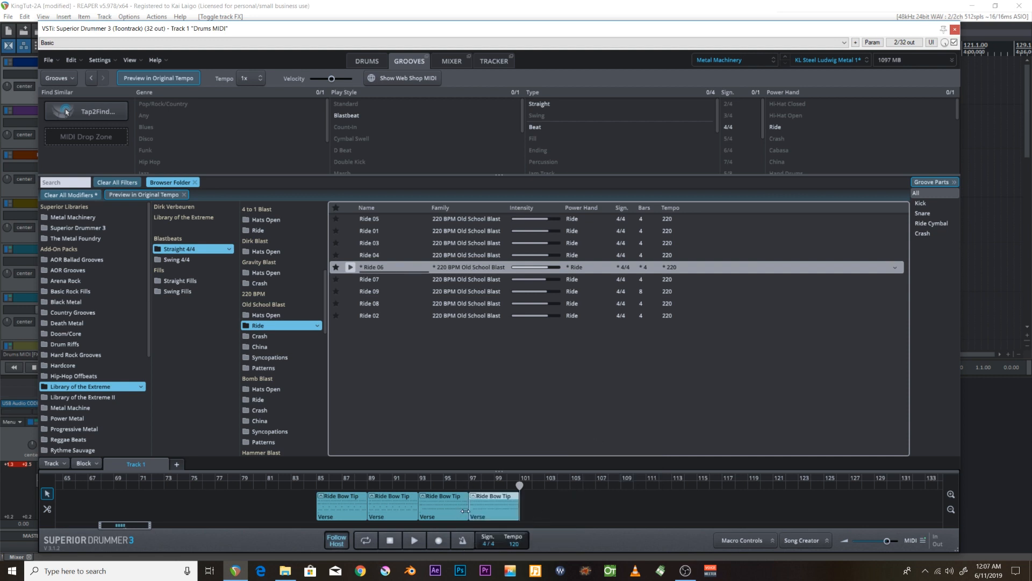
# Step: Play the four ride blocks from bar 85, and stop playback
pyautogui.click(316, 486)
pyautogui.click(414, 540)
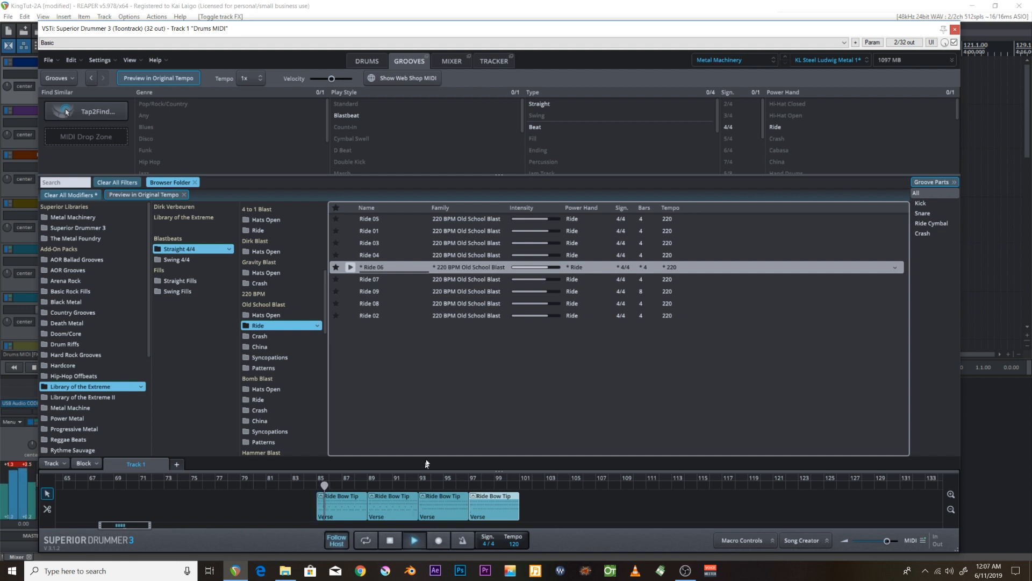
pyautogui.press('space')
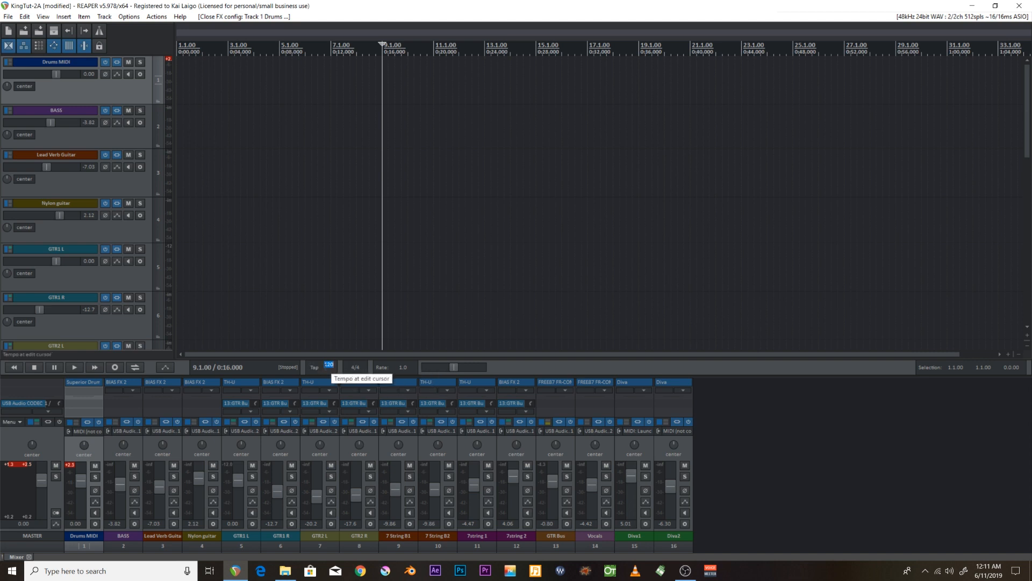
# Step: Set the REAPER project tempo to 220 BPM
pyautogui.press('BackSpace')
pyautogui.write('220')
pyautogui.press('Return')
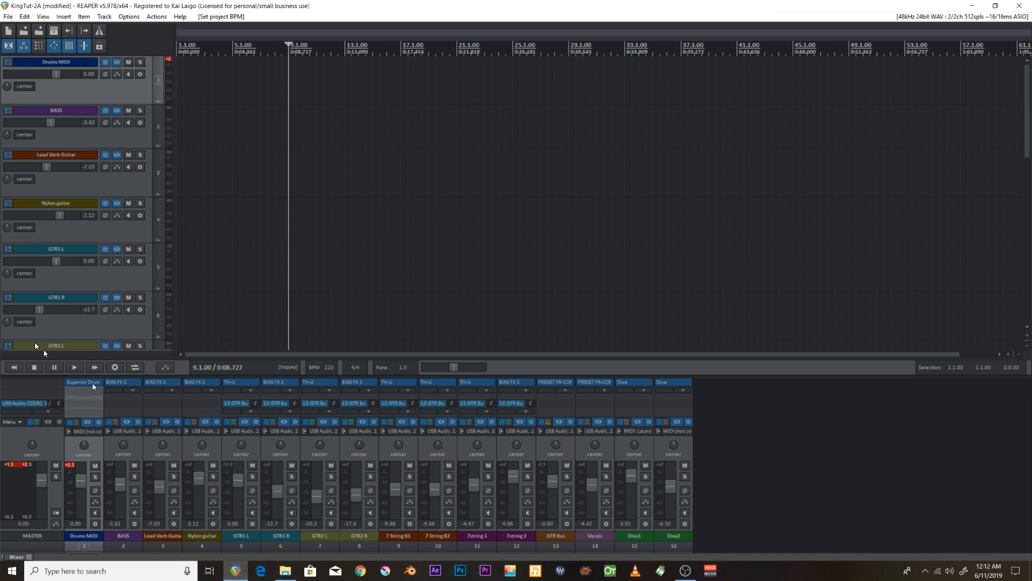
# Step: Reopen Superior Drummer 3 on the Drums MIDI track and play the ride blocks from bar 85 at the project tempo
pyautogui.click(70, 382)
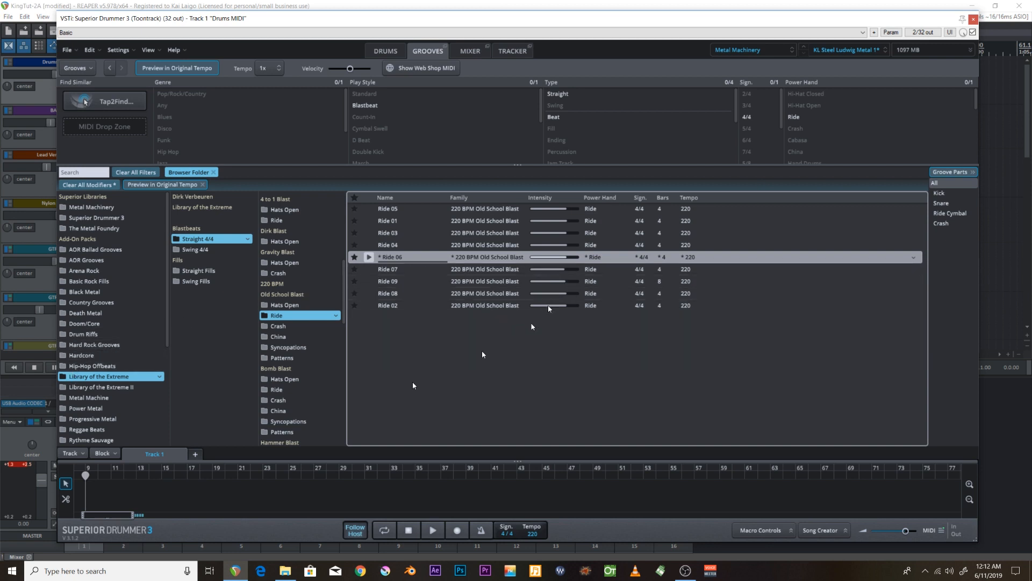
pyautogui.moveTo(124, 518); pyautogui.dragTo(163, 518)
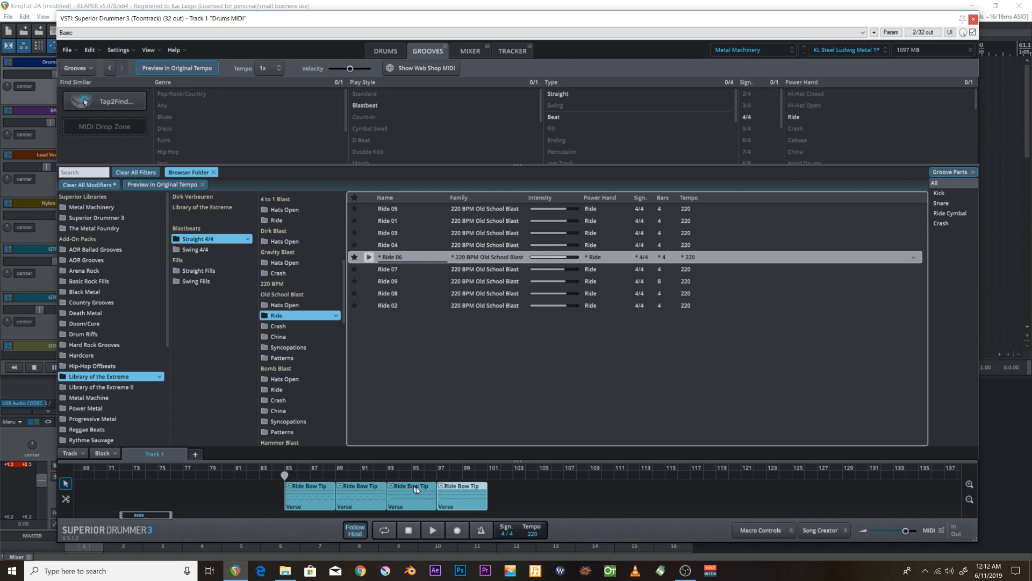
pyautogui.click(433, 530)
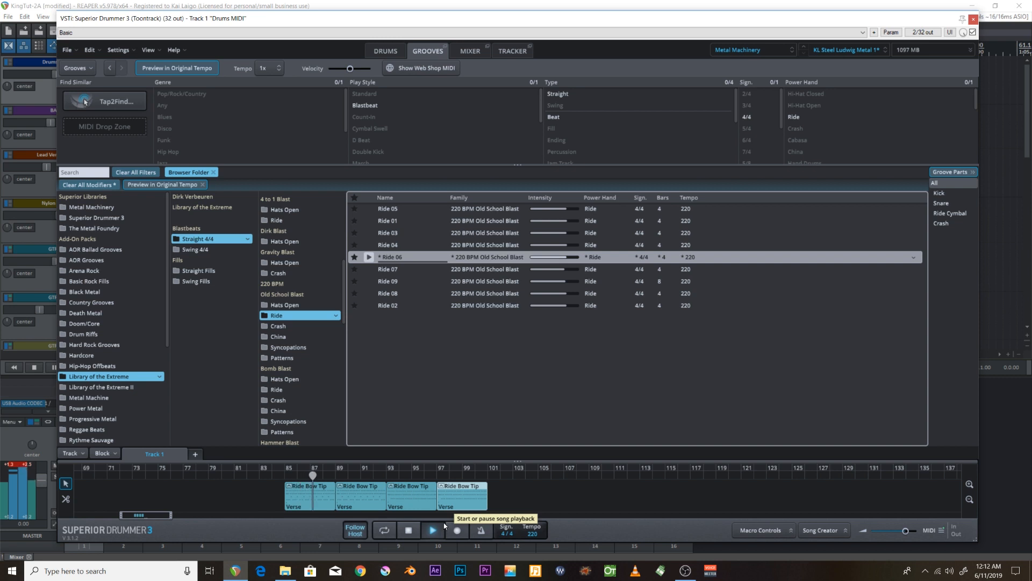
pyautogui.click(408, 531)
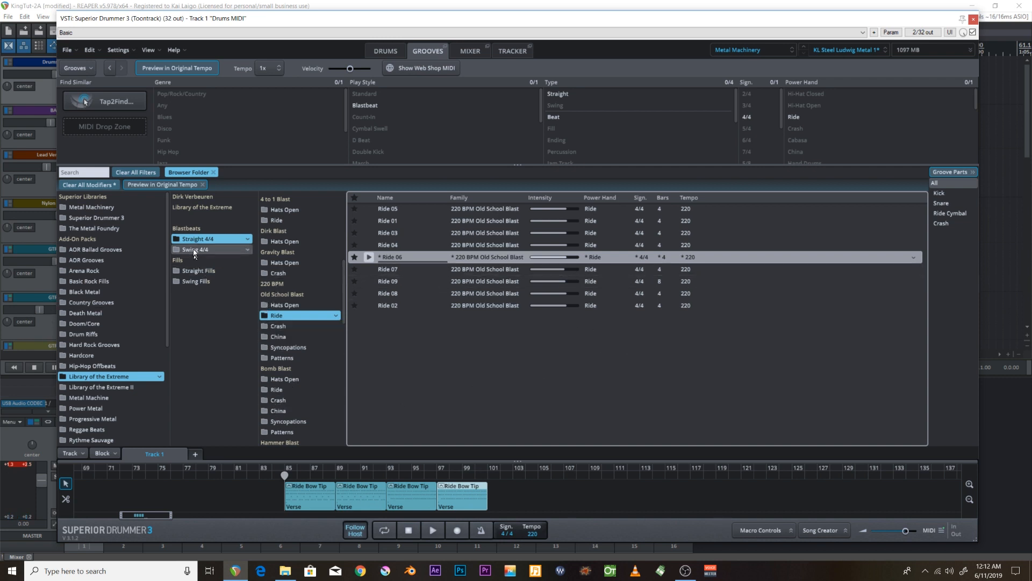
# Step: Browse the Straight Fills in Library of the Extreme, and audition Pre Chorus 04 from the Black Metal pack
pyautogui.click(196, 281)
pyautogui.click(204, 271)
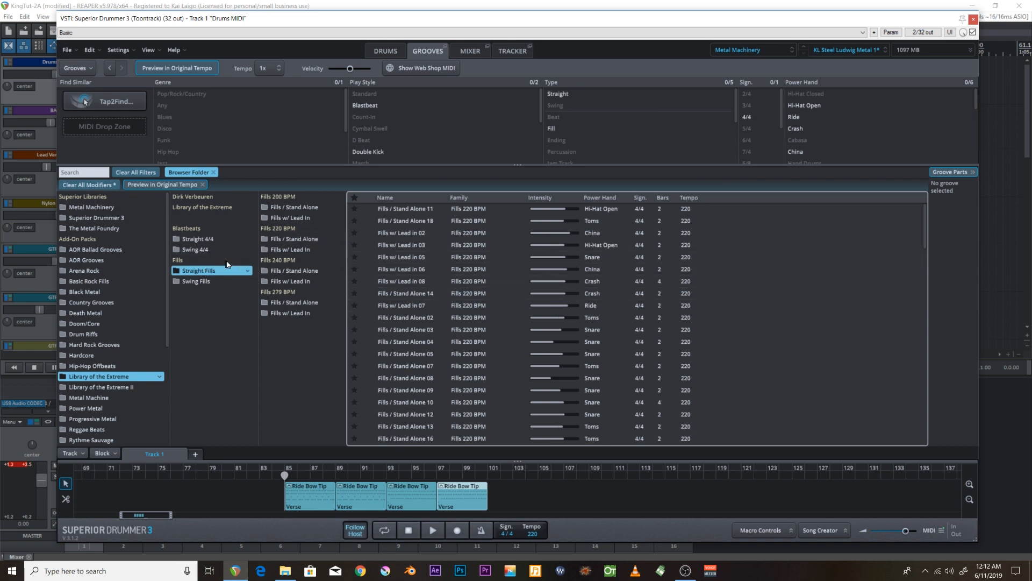
pyautogui.scroll(-3, 403, 323)
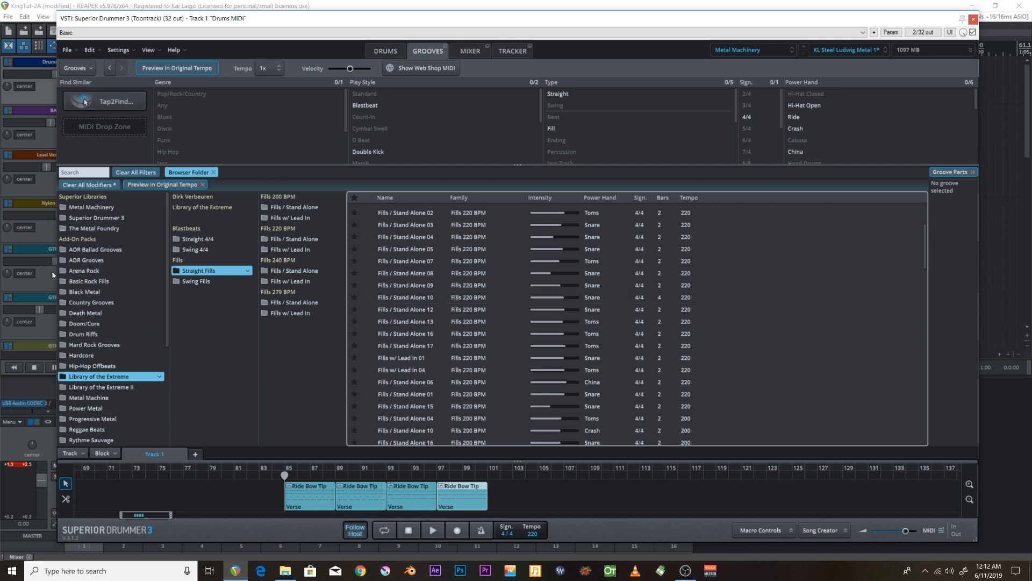
pyautogui.click(89, 293)
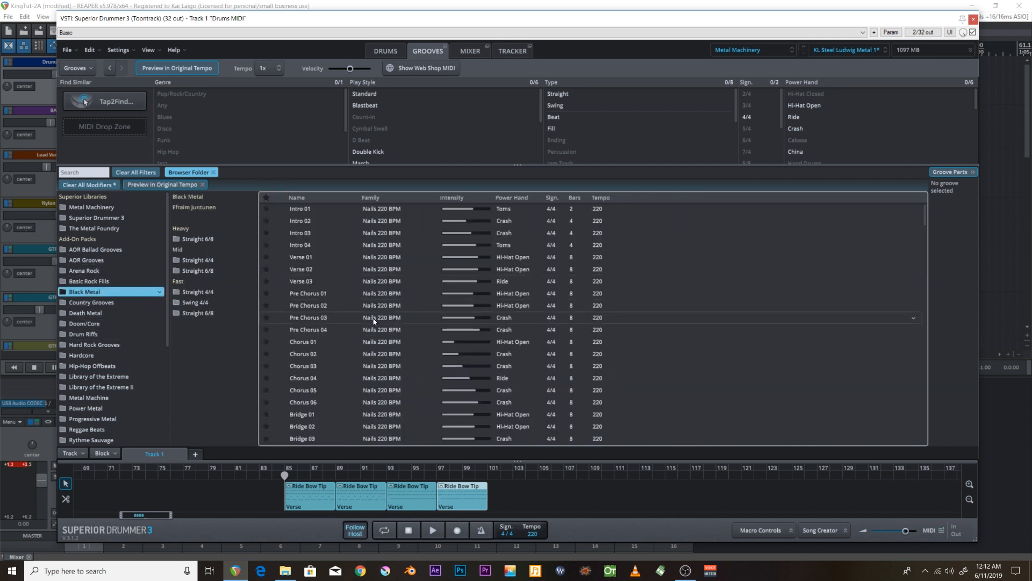
pyautogui.click(389, 331)
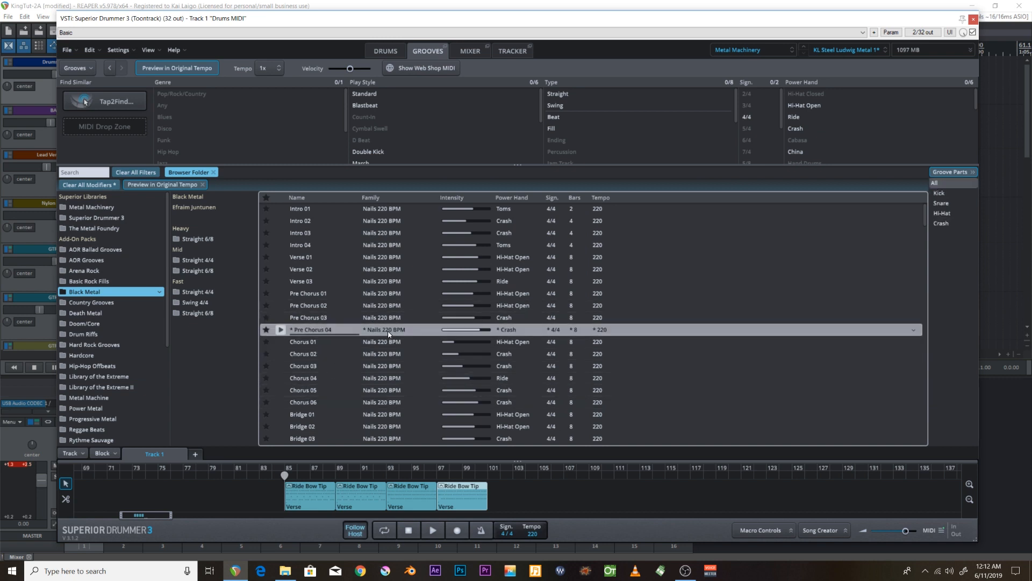
# Step: Audition Bridge 03 from the Nails 220 BPM bridges in Black Metal's fast Straight 4/4 grooves
pyautogui.click(192, 293)
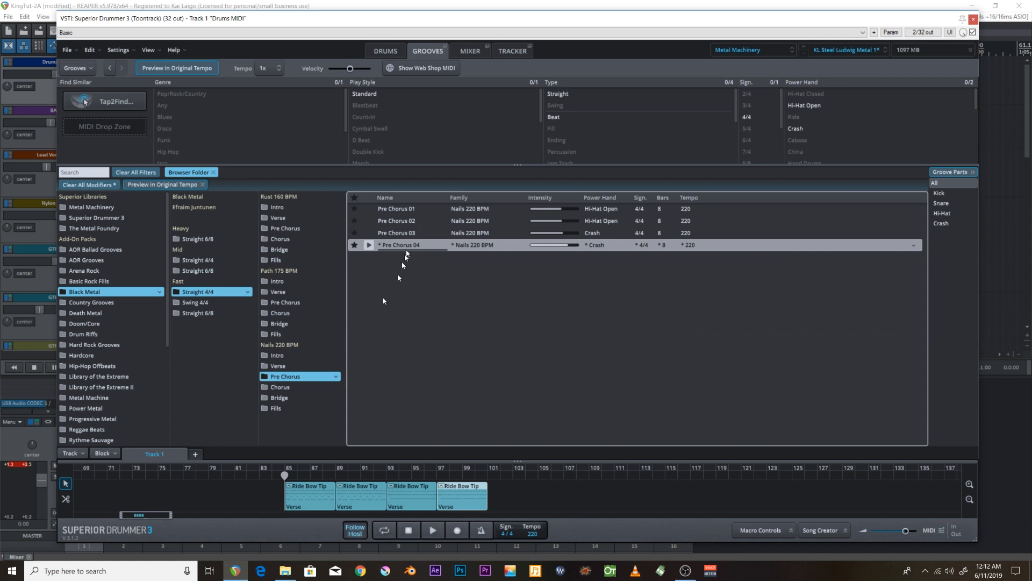
pyautogui.click(303, 387)
pyautogui.click(301, 398)
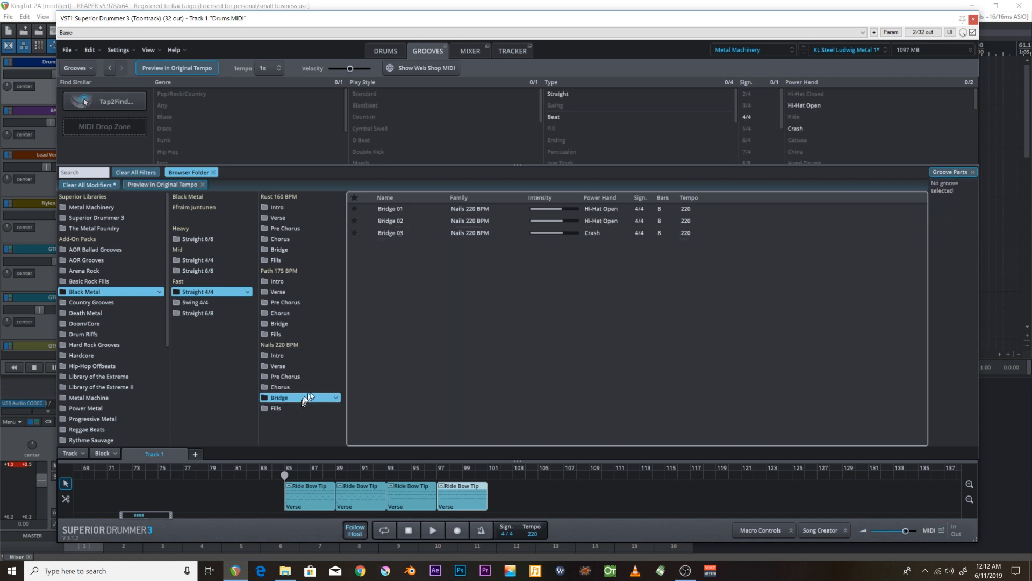
pyautogui.click(397, 237)
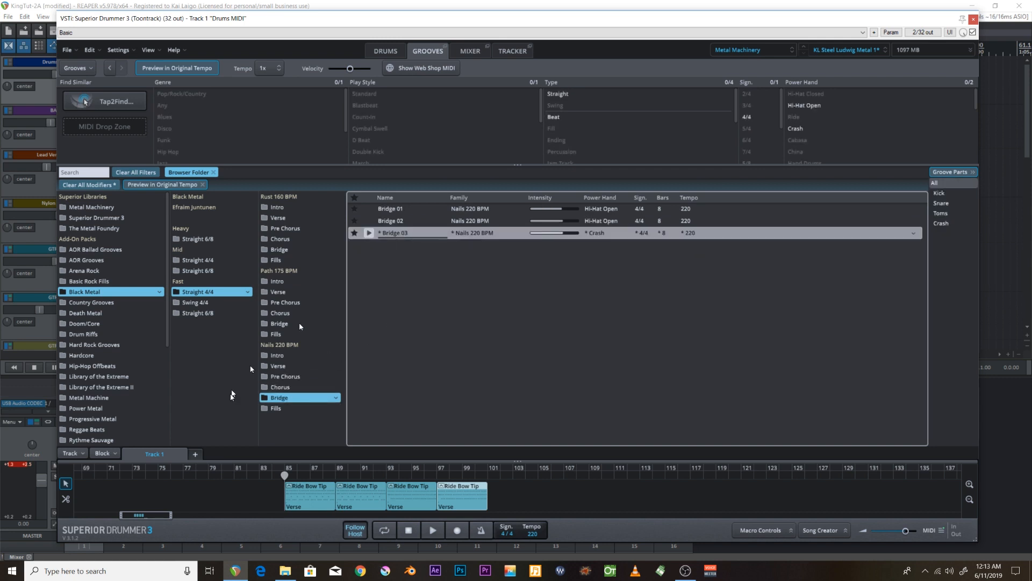
# Step: Audition Pre Chorus 03 from the Nails 220 BPM grooves and place it at bar 101 after the ride blocks
pyautogui.click(290, 376)
pyautogui.click(391, 234)
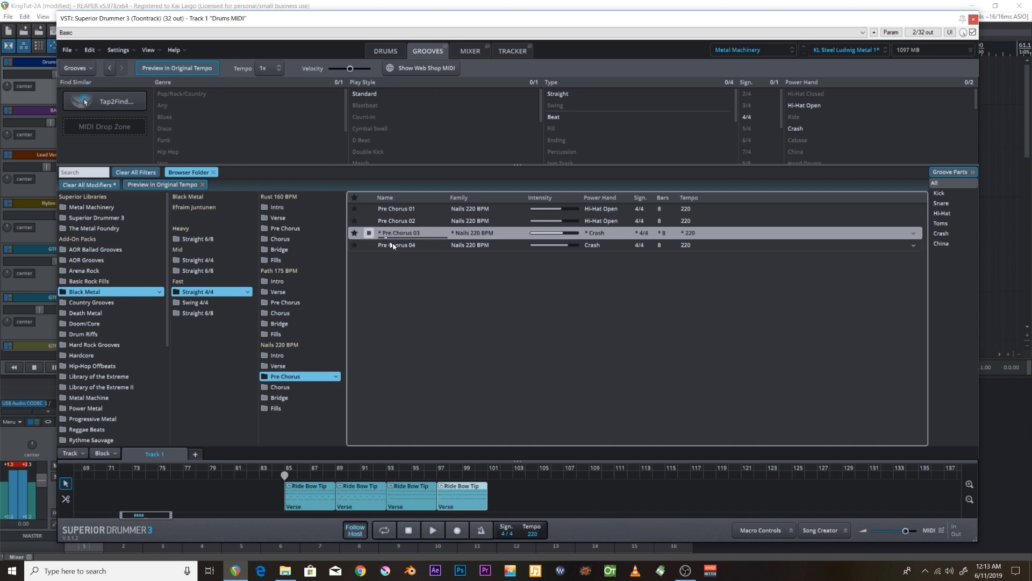
pyautogui.click(369, 234)
pyautogui.moveTo(451, 244); pyautogui.dragTo(486, 491)
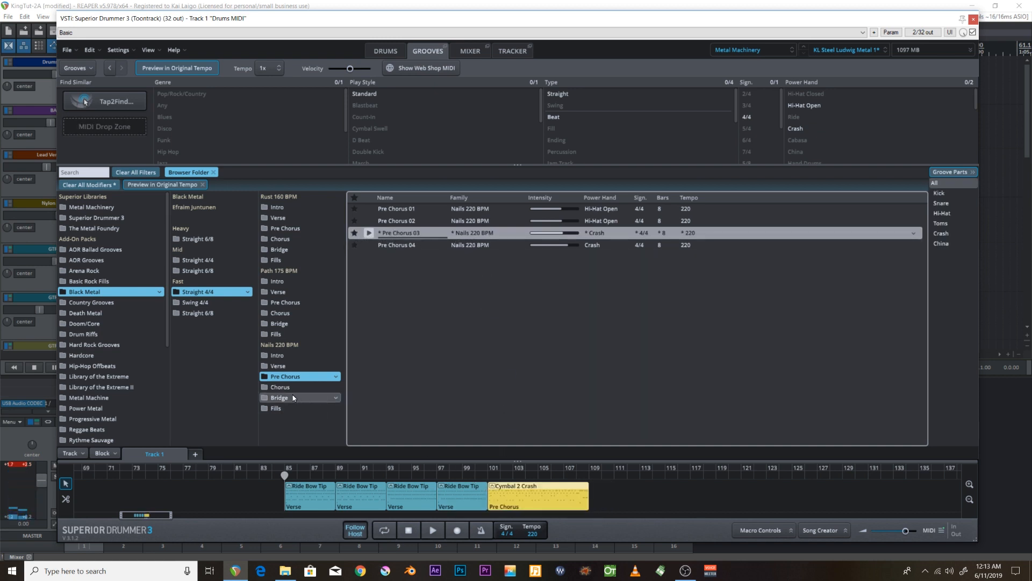
# Step: Audition Metal Machinery's Chorus 03 from the Stygian 245 BPM family and place it at bar 109 of the song track
pyautogui.click(280, 387)
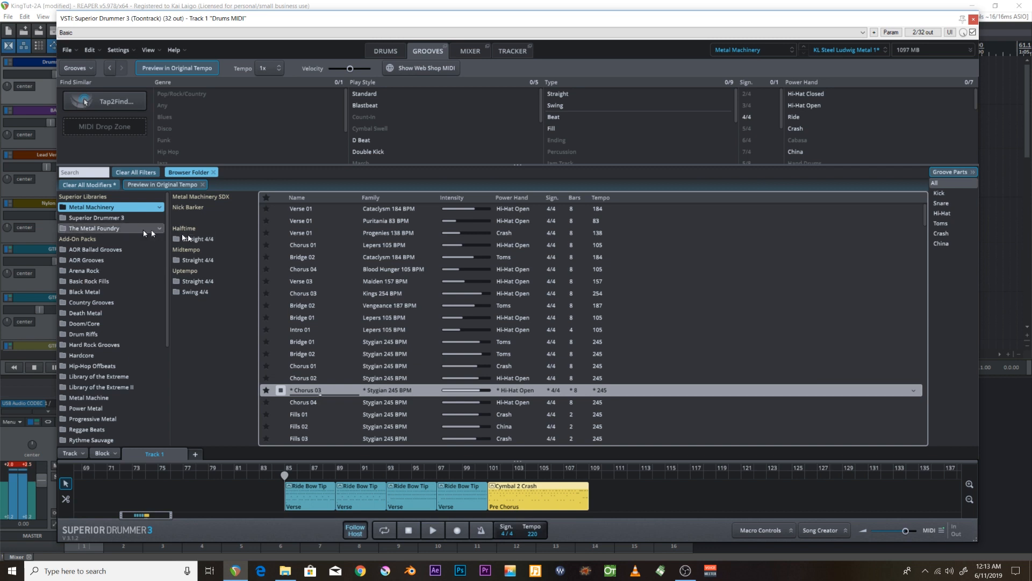
pyautogui.click(281, 390)
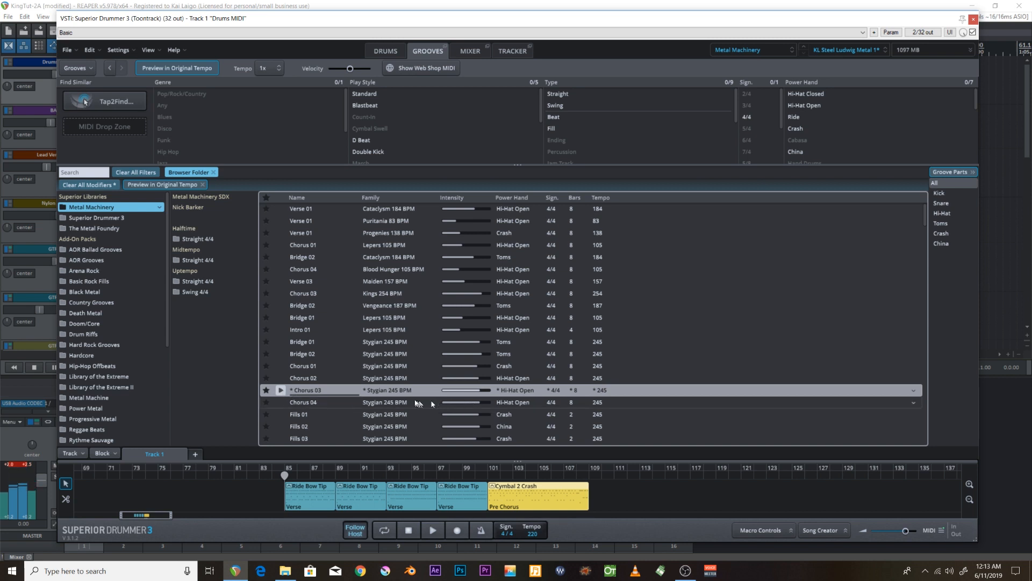
pyautogui.moveTo(384, 388); pyautogui.dragTo(592, 500)
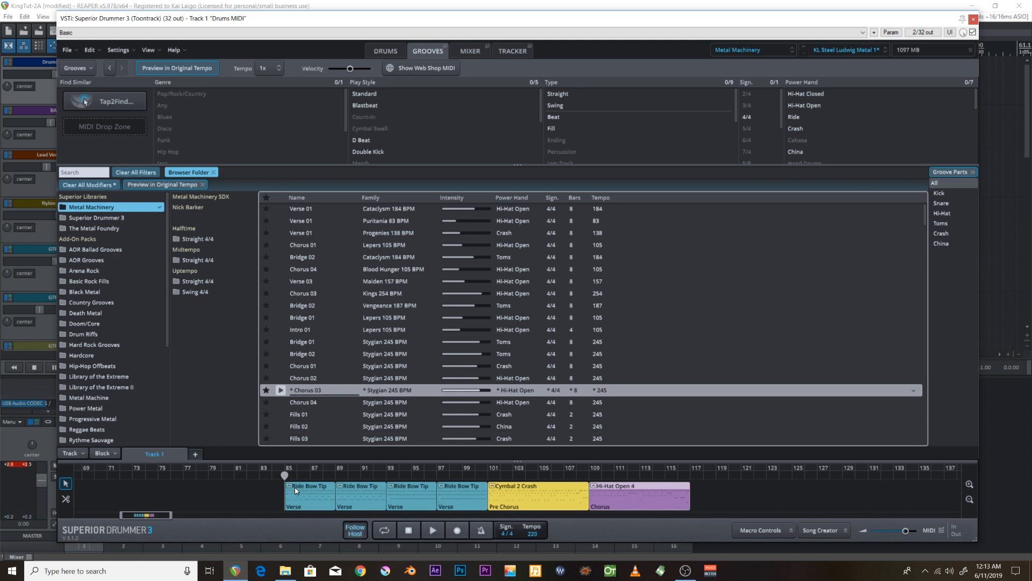
# Step: Copy the Chorus block at bar 109 and paste all of it at bar 117
pyautogui.moveTo(284, 476); pyautogui.dragTo(311, 476)
pyautogui.moveTo(427, 503); pyautogui.dragTo(640, 518)
pyautogui.rightClick(675, 498)
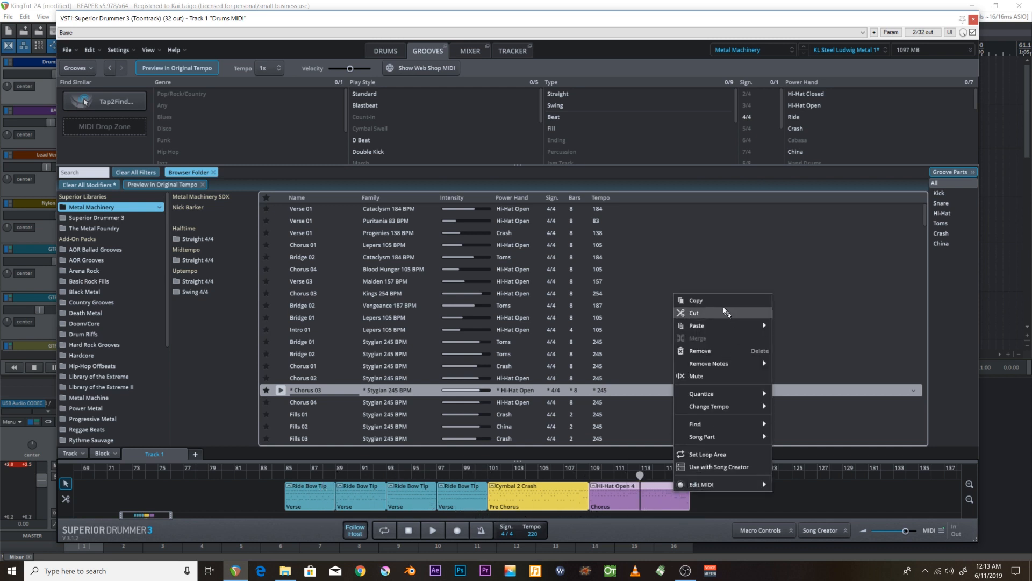
pyautogui.click(718, 302)
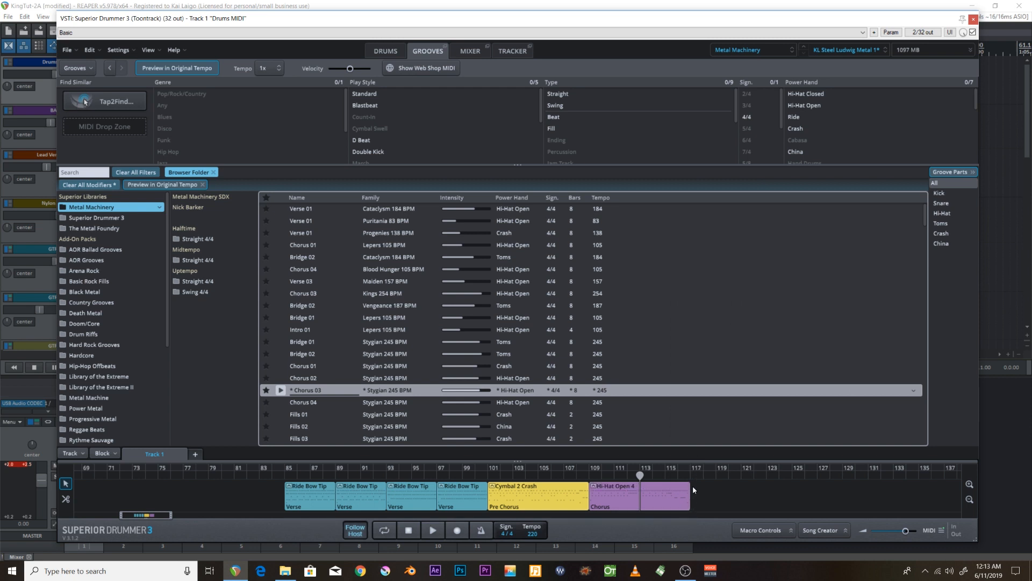
pyautogui.click(691, 476)
pyautogui.rightClick(698, 490)
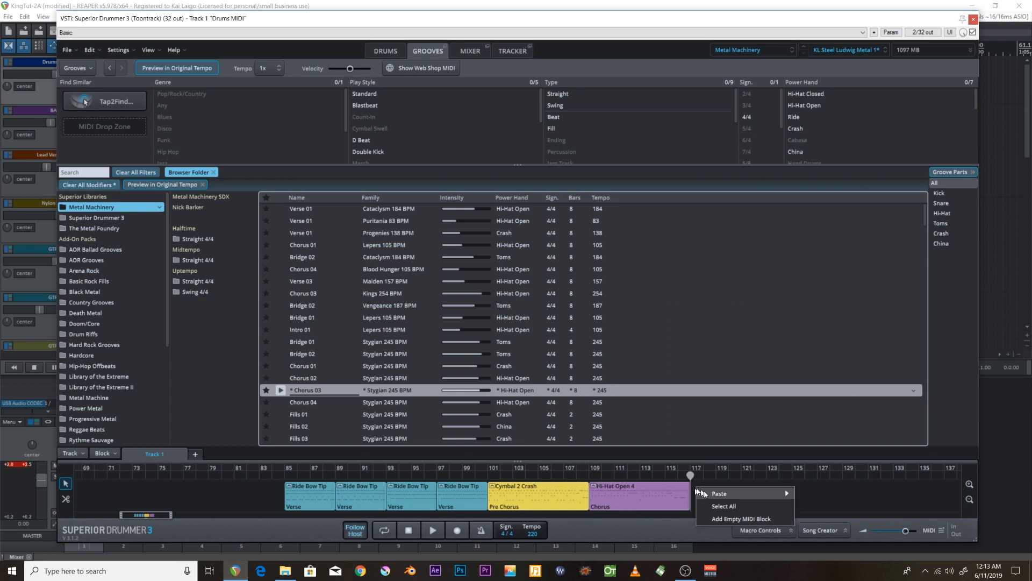
pyautogui.moveTo(724, 498)
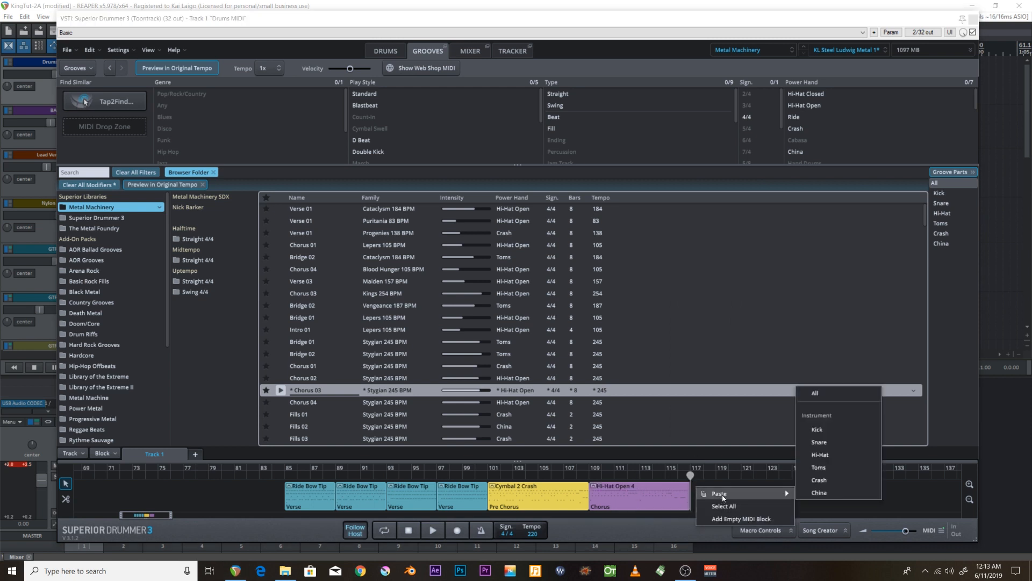
pyautogui.click(815, 392)
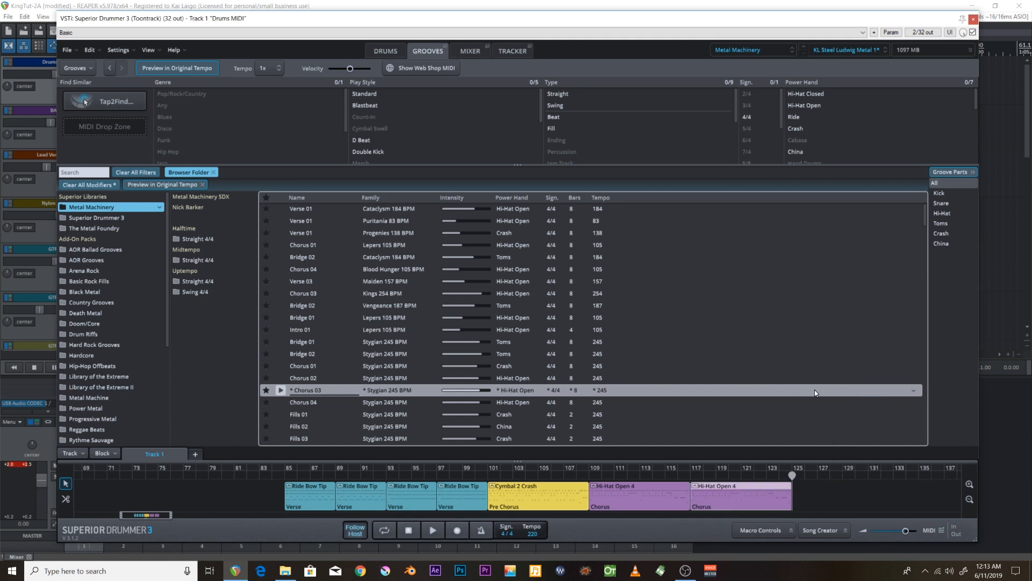
# Step: Copy the whole verse, pre-chorus and chorus sequence and paste all of it at bar 125
pyautogui.rightClick(722, 489)
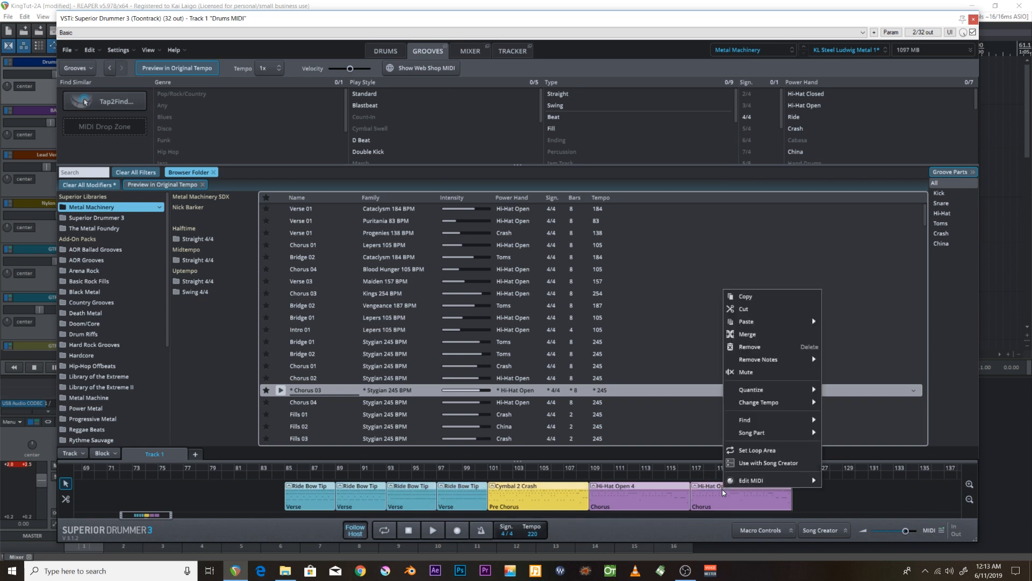
pyautogui.click(746, 296)
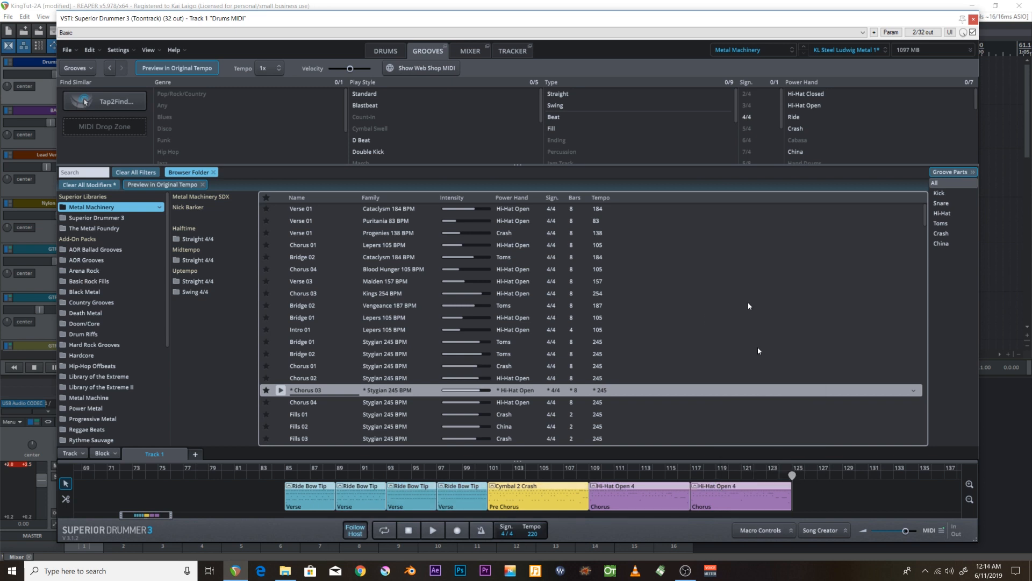
pyautogui.rightClick(795, 493)
pyautogui.moveTo(860, 500)
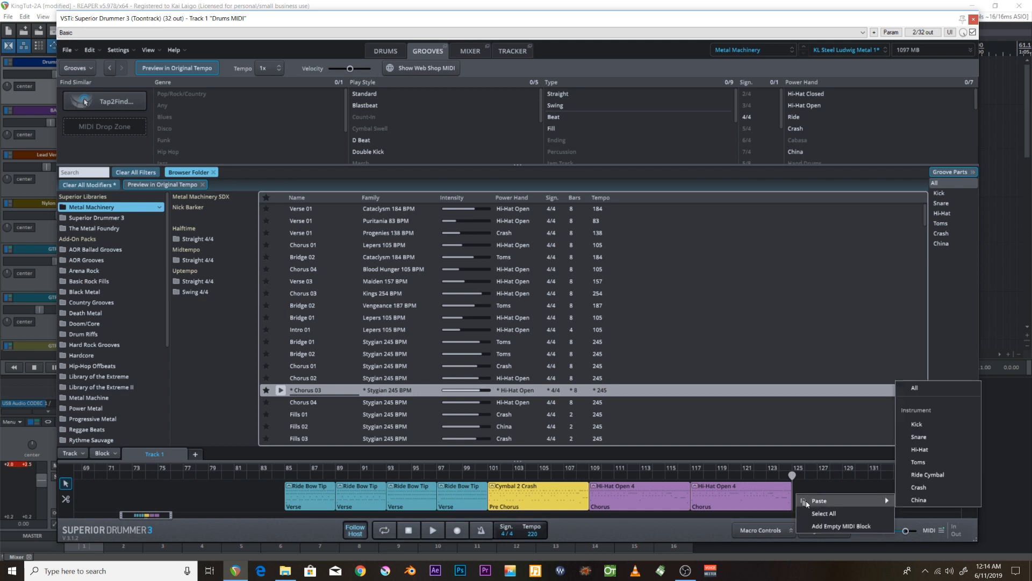
pyautogui.click(914, 387)
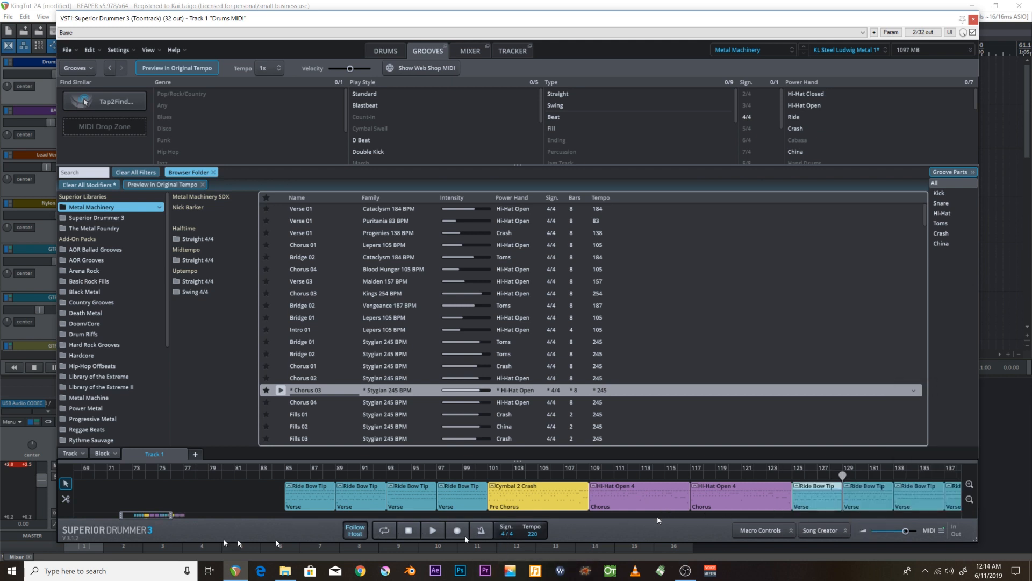
pyautogui.moveTo(171, 515); pyautogui.dragTo(227, 515)
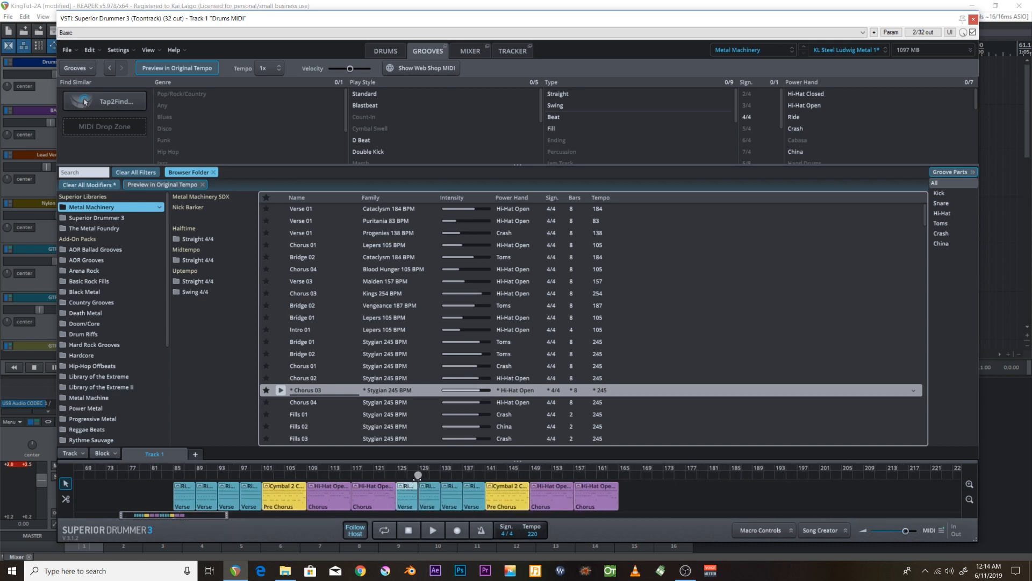
# Step: Move the pasted second verse, pre-chorus and chorus section to start at bar 137
pyautogui.moveTo(419, 478)
pyautogui.mouseDown()
pyautogui.moveTo(282, 495)
pyautogui.moveTo(204, 487)
pyautogui.moveTo(259, 506)
pyautogui.moveTo(552, 500)
pyautogui.moveTo(520, 495)
pyautogui.mouseUp()
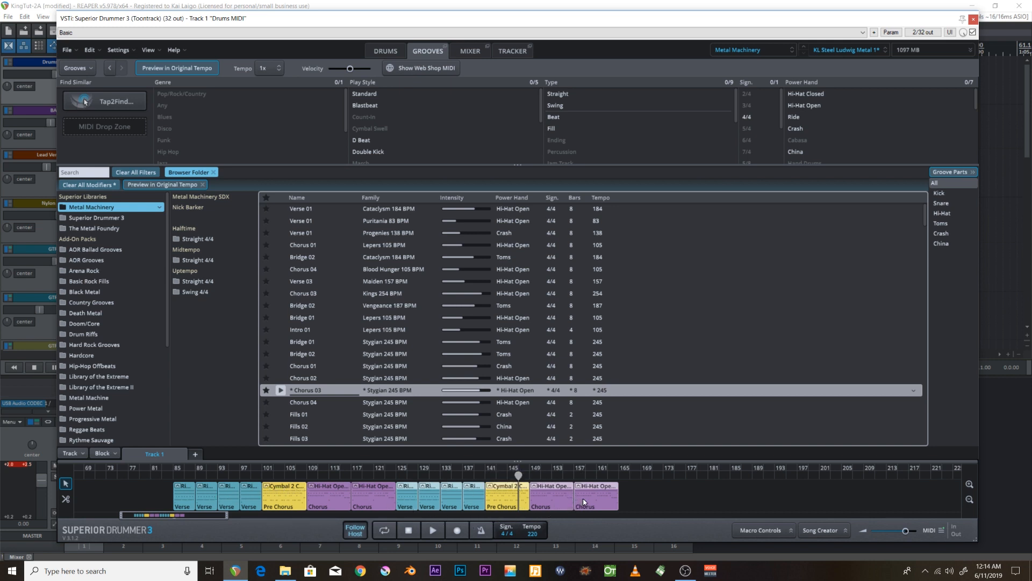
pyautogui.rightClick(591, 486)
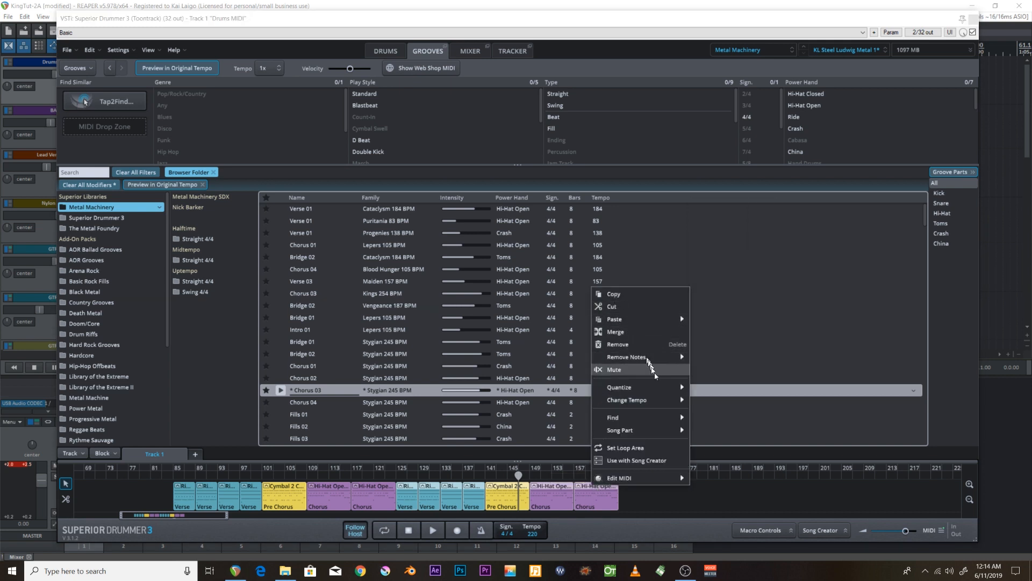
pyautogui.click(710, 497)
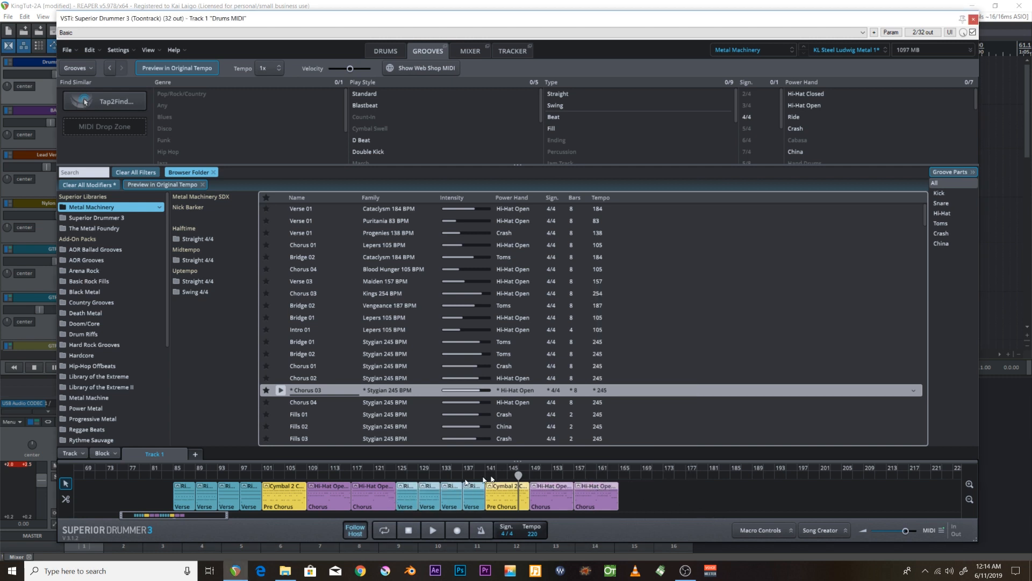
pyautogui.moveTo(588, 486); pyautogui.dragTo(655, 486)
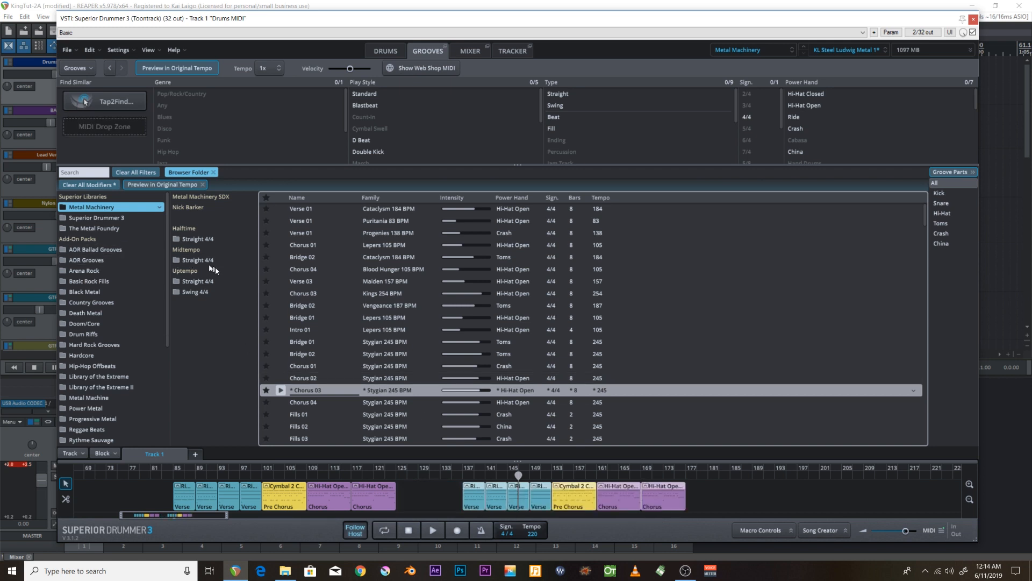
# Step: Audition and place Bridge 01 from the Stygian 245 BPM family at bar 125, and move the second section to start at bar 133
pyautogui.click(304, 341)
pyautogui.moveTo(428, 346); pyautogui.dragTo(411, 348)
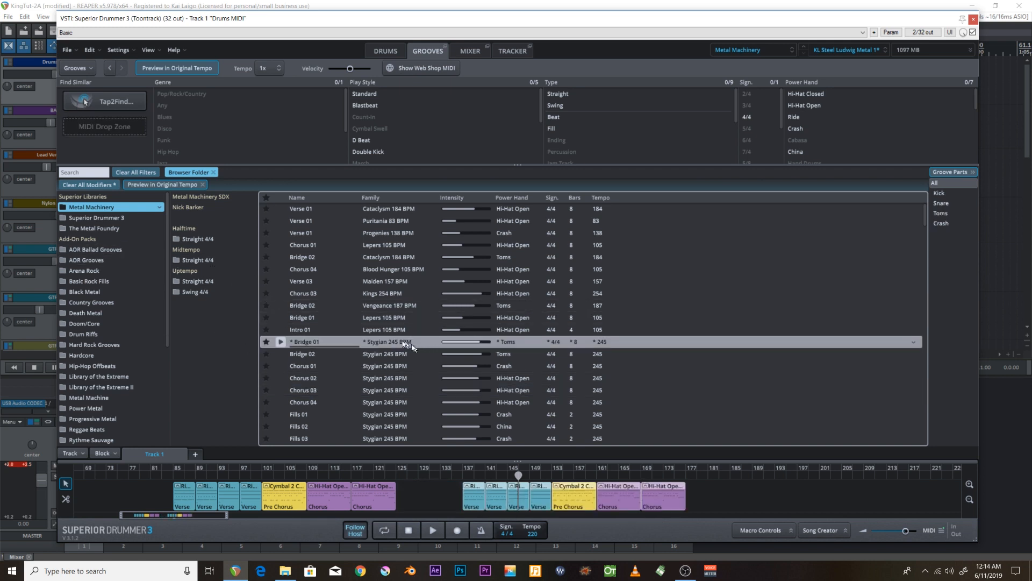
pyautogui.click(280, 342)
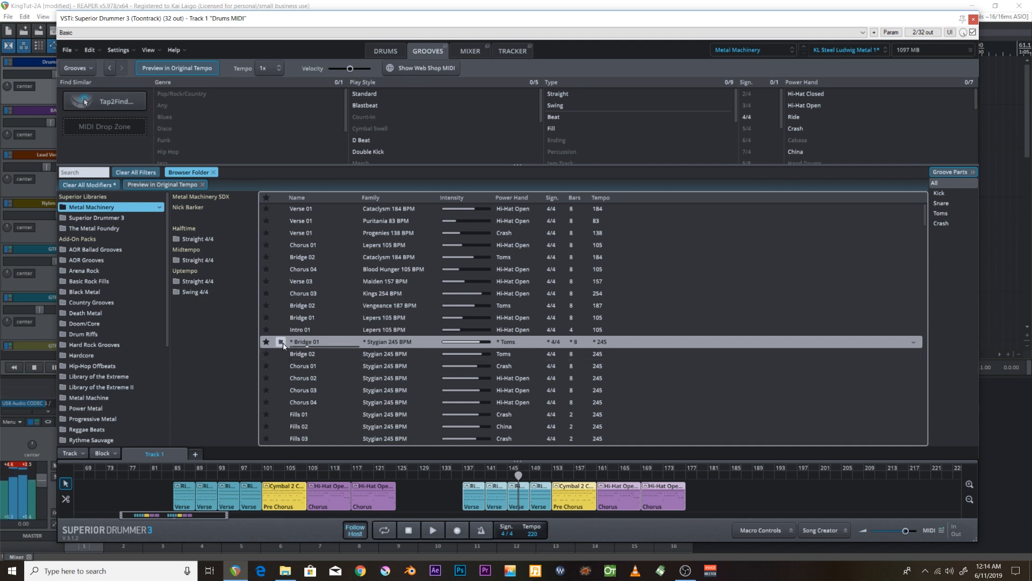
pyautogui.moveTo(284, 346); pyautogui.dragTo(399, 488)
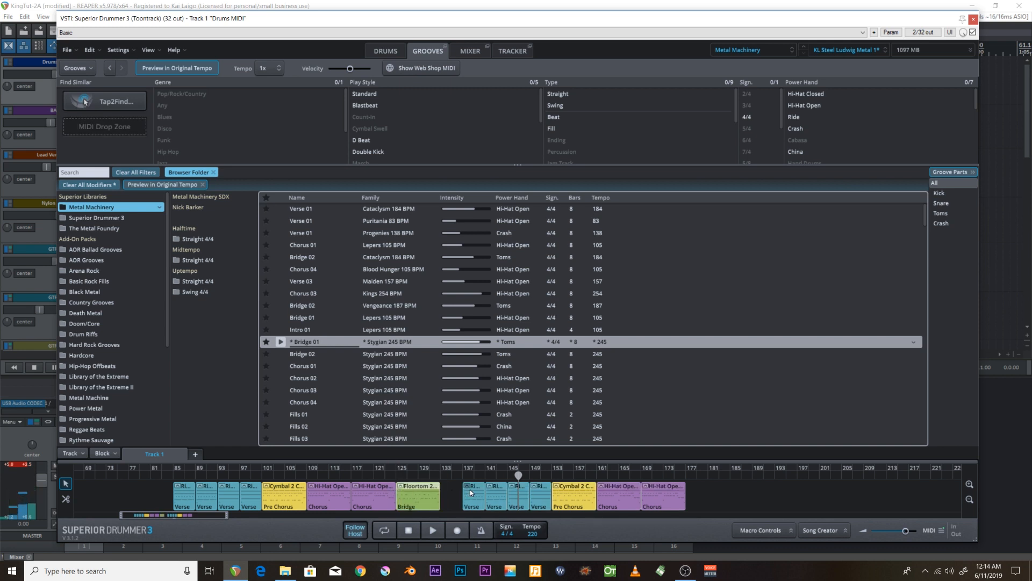
pyautogui.keyDown('shift'); pyautogui.click(680, 500); pyautogui.keyUp('shift')
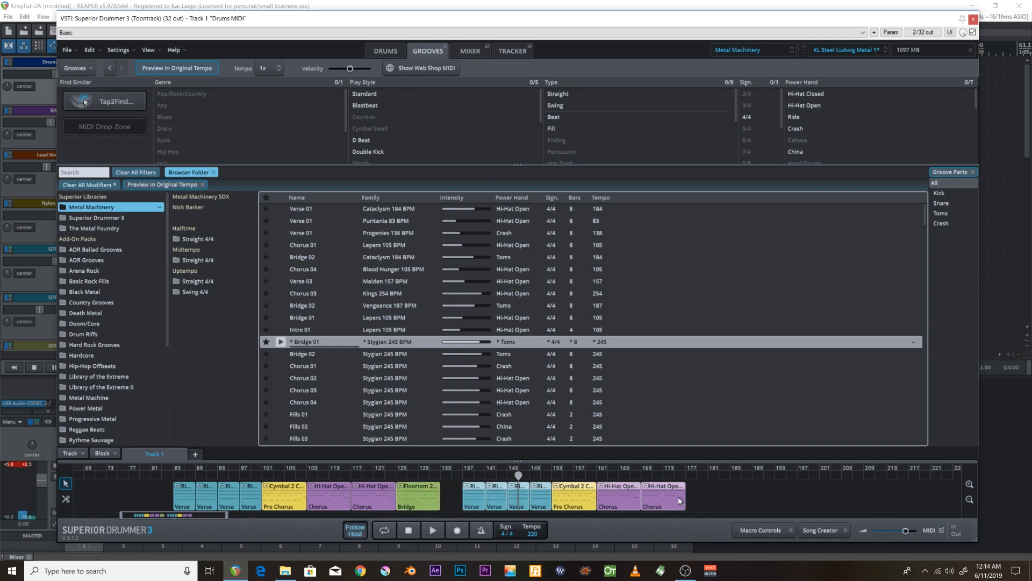
pyautogui.moveTo(471, 490); pyautogui.dragTo(451, 503)
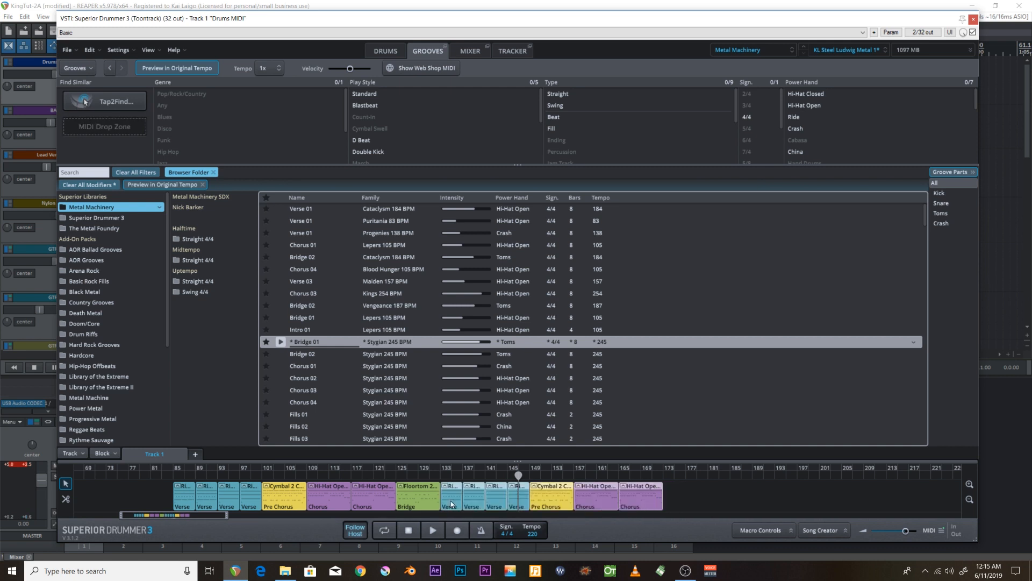
# Step: Audition Fills w/ Lead in 01 from Library of the Extreme II's 220 BPM Skank Fills and place it after the last chorus, around bar 177
pyautogui.click(84, 314)
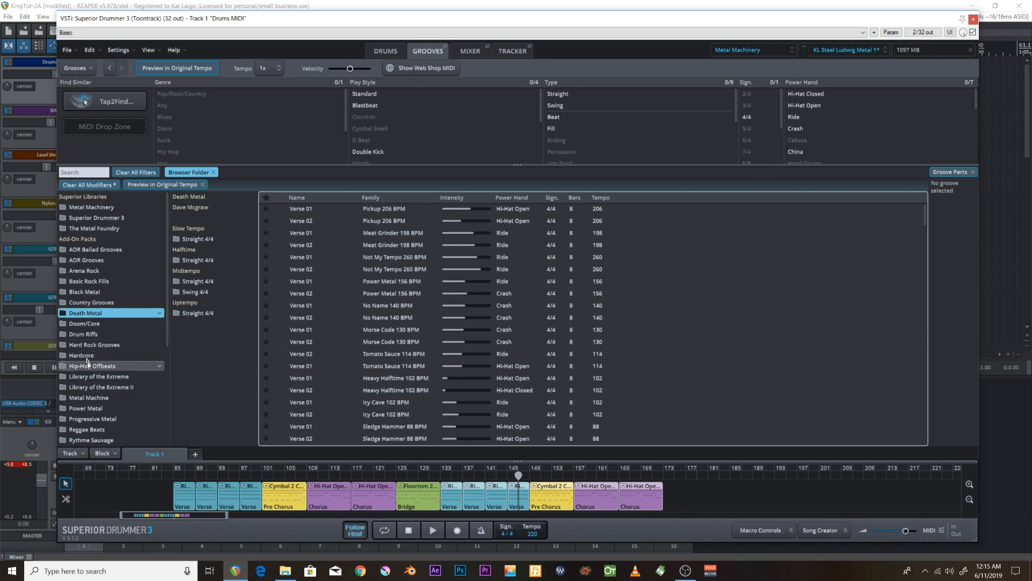
pyautogui.click(92, 387)
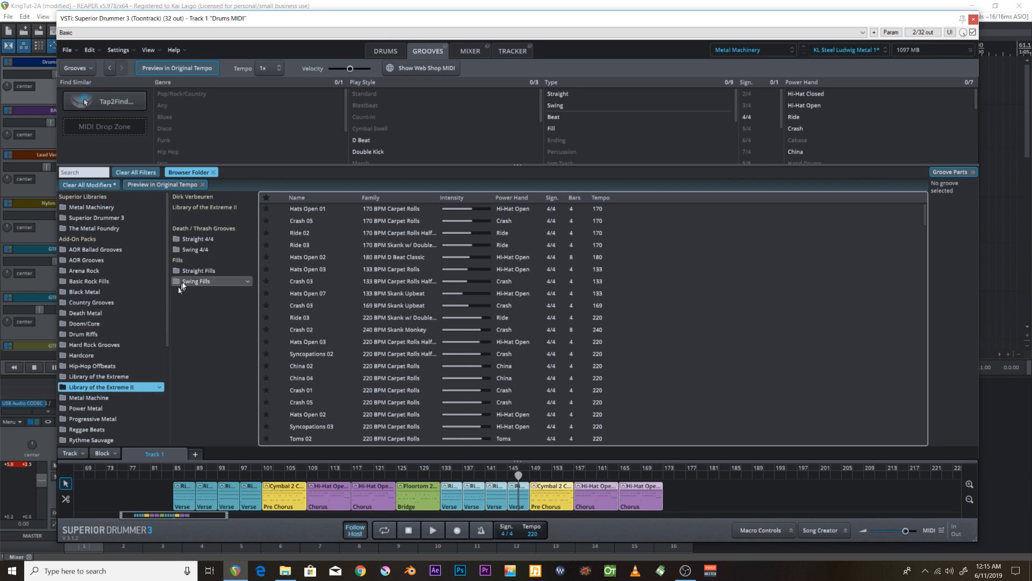
pyautogui.click(200, 271)
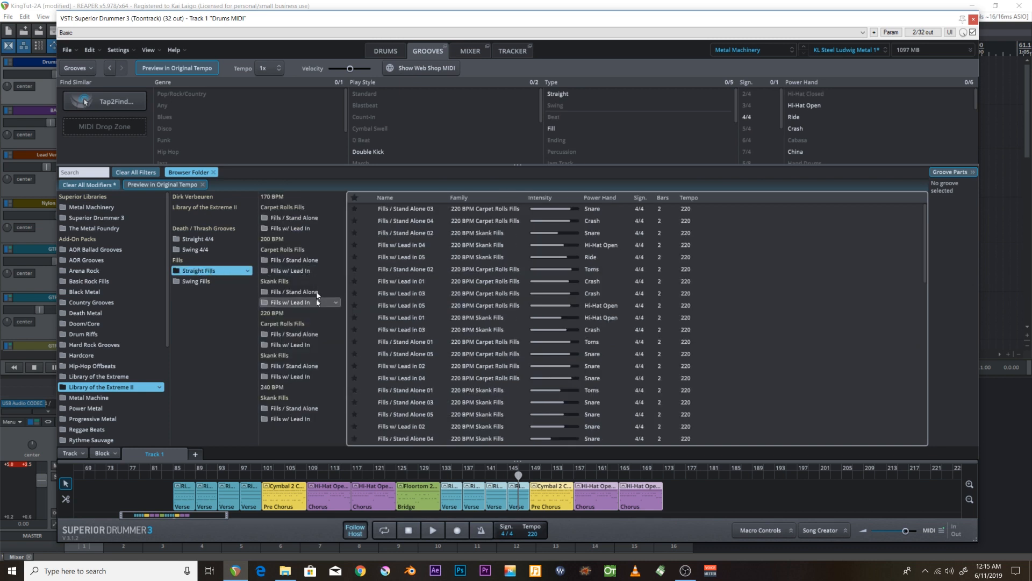
pyautogui.click(433, 330)
pyautogui.click(371, 318)
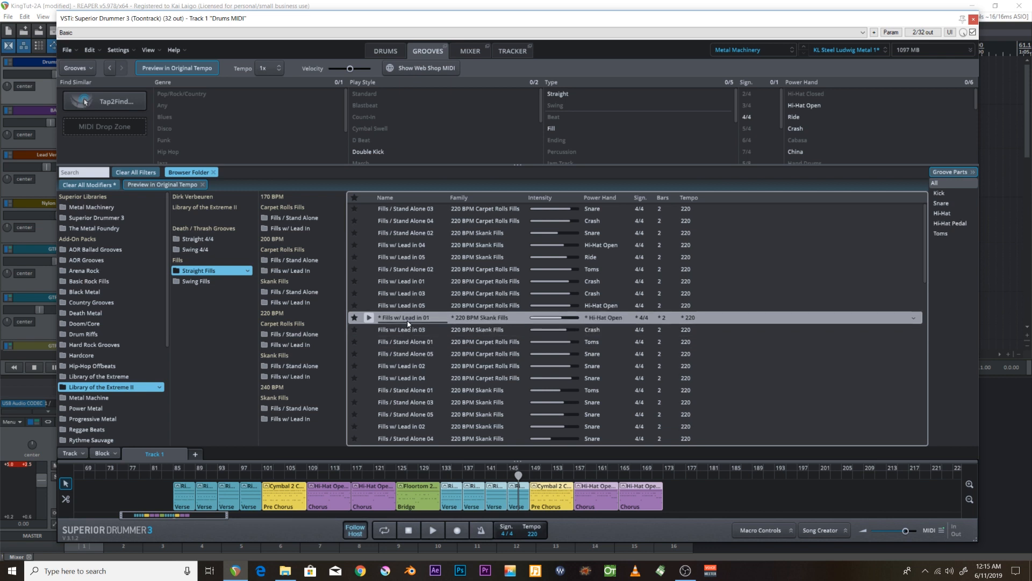
pyautogui.click(370, 318)
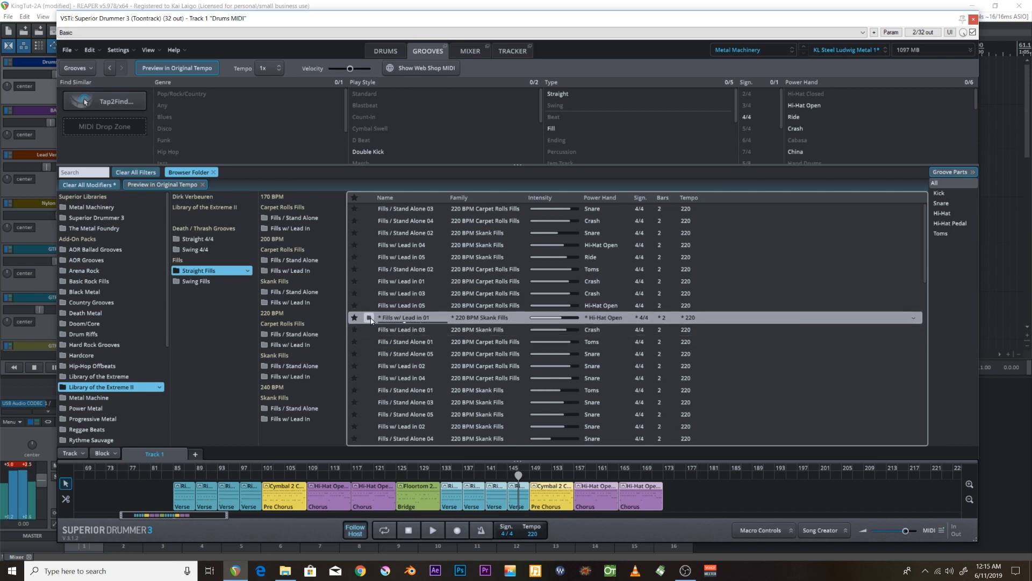
pyautogui.moveTo(371, 320); pyautogui.dragTo(691, 495)
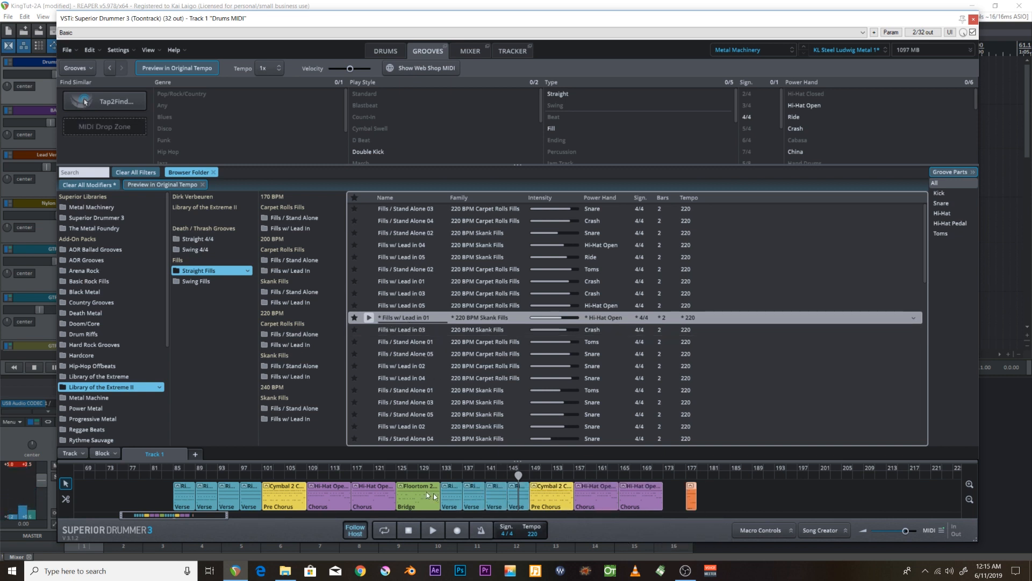
pyautogui.click(182, 491)
pyautogui.click(174, 491)
pyautogui.click(254, 488)
pyautogui.click(387, 499)
pyautogui.click(407, 486)
pyautogui.moveTo(445, 490); pyautogui.dragTo(534, 485)
pyautogui.moveTo(607, 495); pyautogui.dragTo(574, 492)
pyautogui.moveTo(636, 488); pyautogui.dragTo(665, 487)
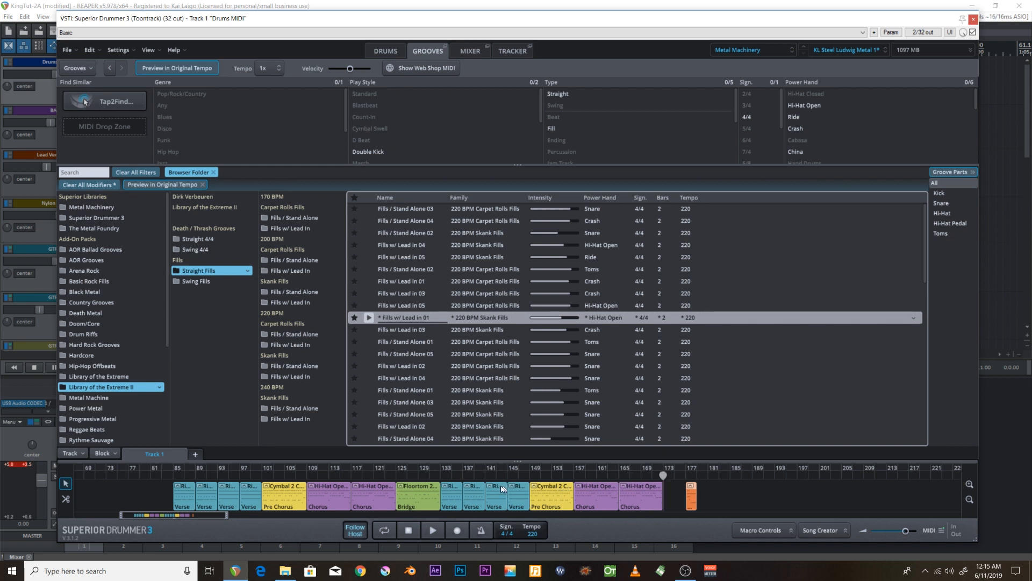
pyautogui.click(471, 493)
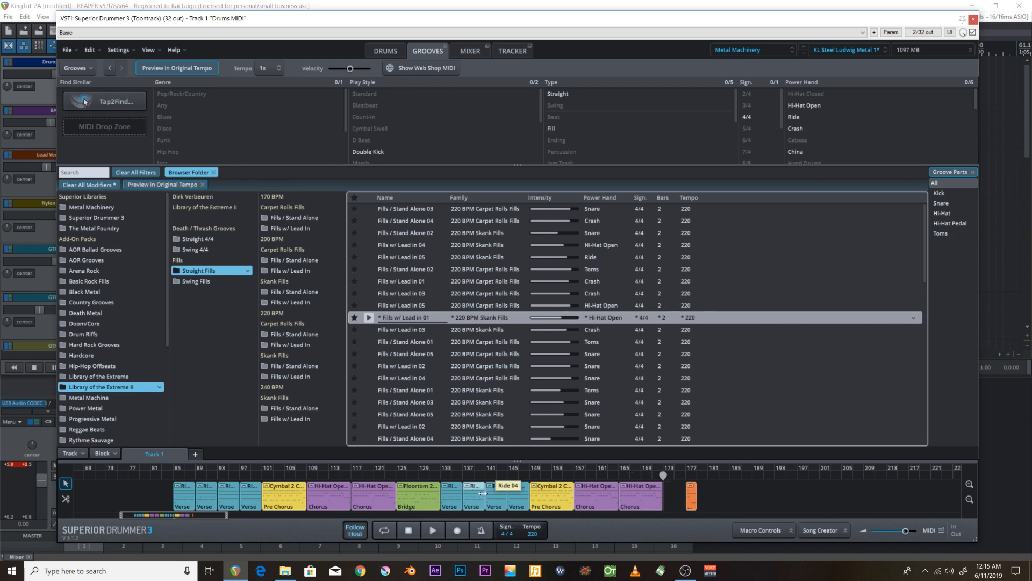
# Step: Shorten the second section's last verse block to end at bar 147 and move the fill into the gap before the pre-chorus
pyautogui.moveTo(530, 490); pyautogui.dragTo(511, 504)
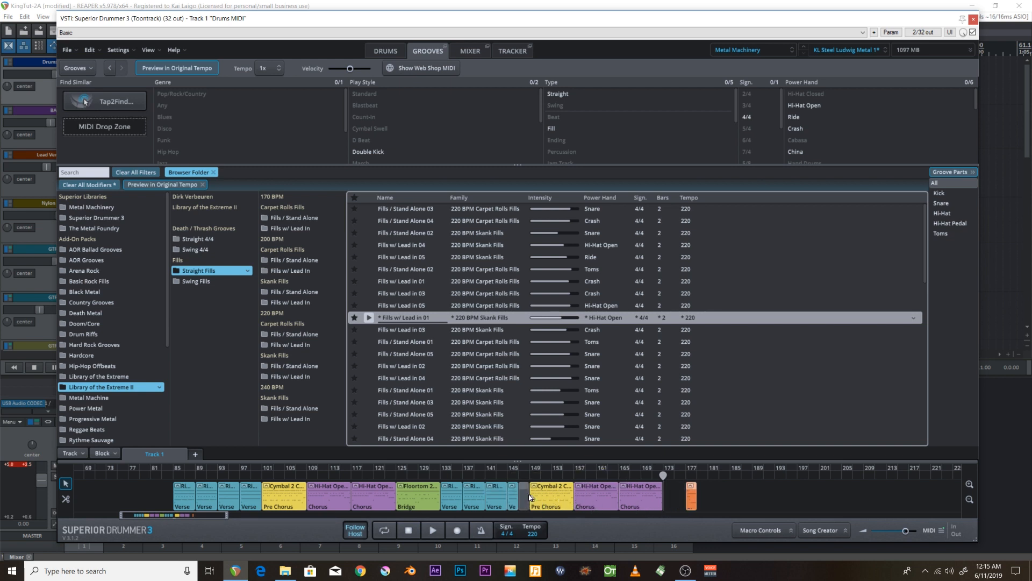
pyautogui.moveTo(530, 497); pyautogui.dragTo(529, 498)
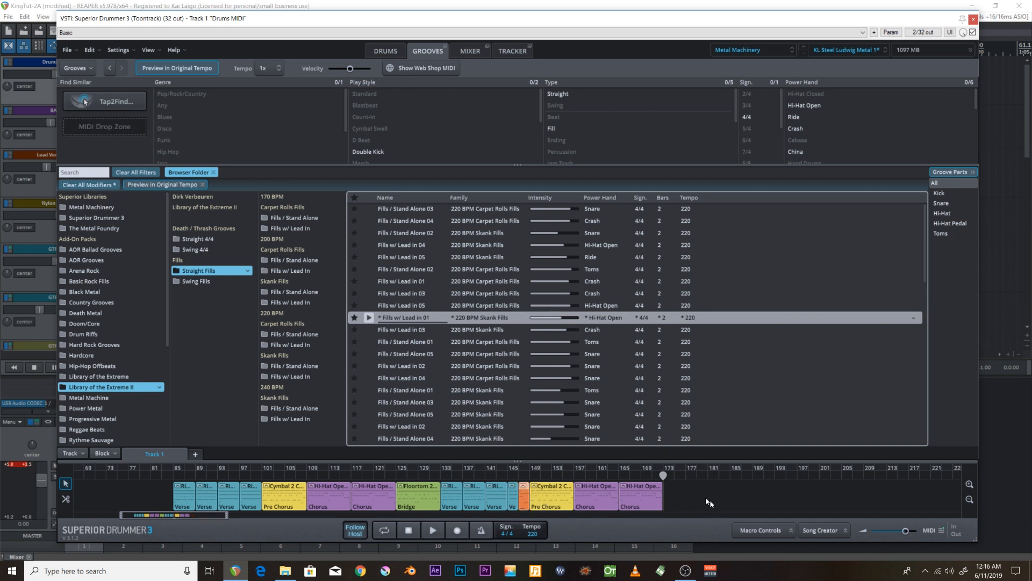
# Step: Play the song from bar 145 through the fill into the pre-chorus, and stop playback
pyautogui.click(508, 476)
pyautogui.click(436, 532)
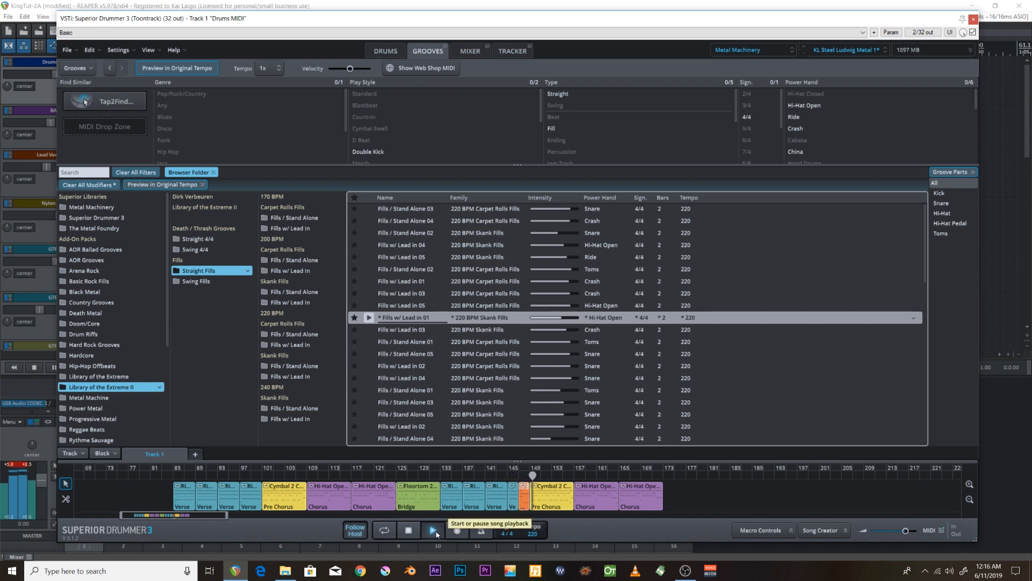
pyautogui.click(424, 533)
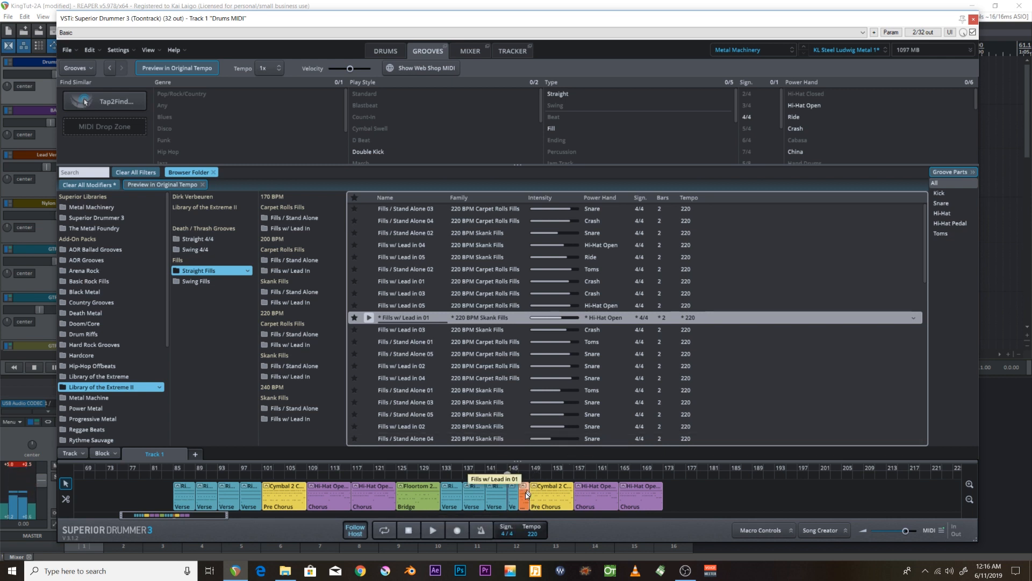
# Step: Trim the fill's start to bar 148 and extend the preceding verse block to meet it
pyautogui.moveTo(526, 494)
pyautogui.mouseDown()
pyautogui.moveTo(693, 495)
pyautogui.moveTo(509, 530)
pyautogui.moveTo(524, 499)
pyautogui.mouseUp()
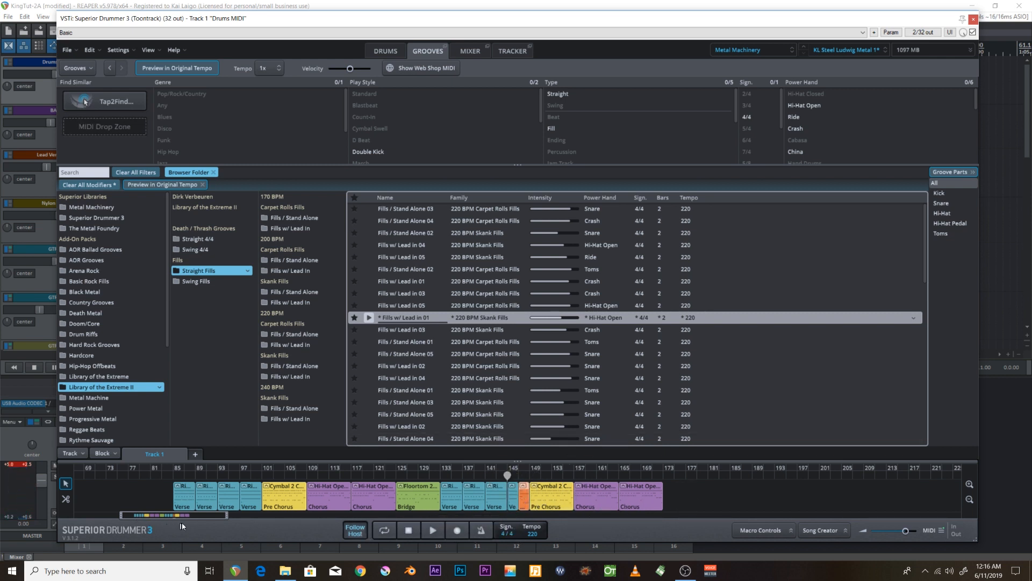
pyautogui.moveTo(226, 515); pyautogui.dragTo(176, 540)
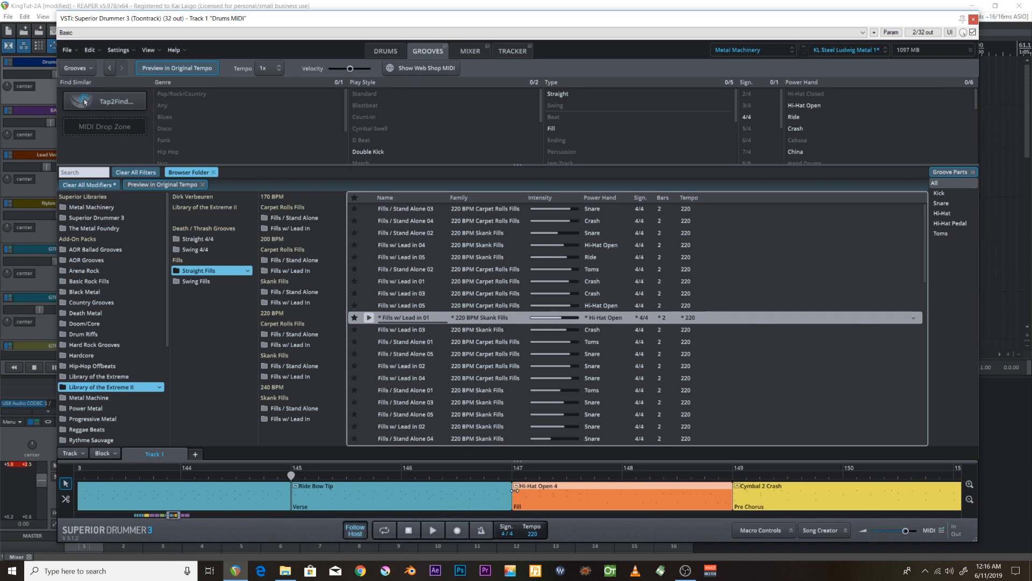
pyautogui.moveTo(514, 490); pyautogui.dragTo(556, 494)
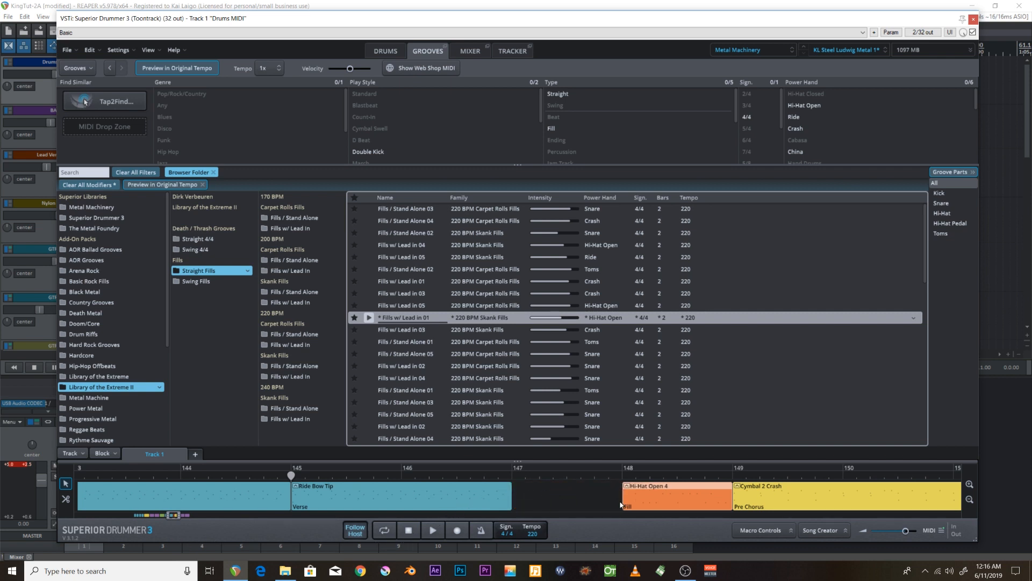
pyautogui.moveTo(509, 496); pyautogui.dragTo(619, 505)
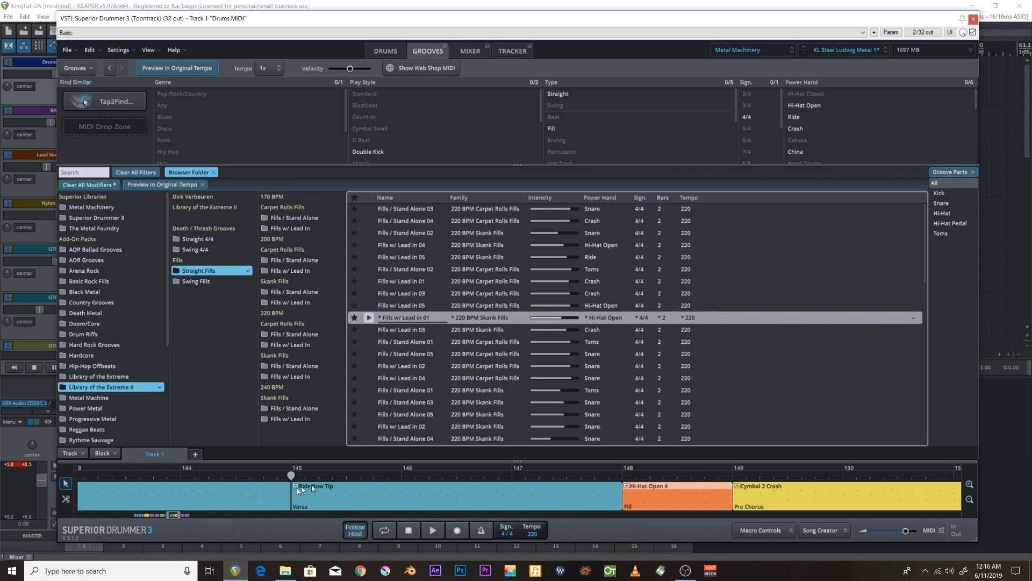
# Step: Play the transition from bar 145 through the trimmed fill into the pre-chorus, and stop playback
pyautogui.click(433, 531)
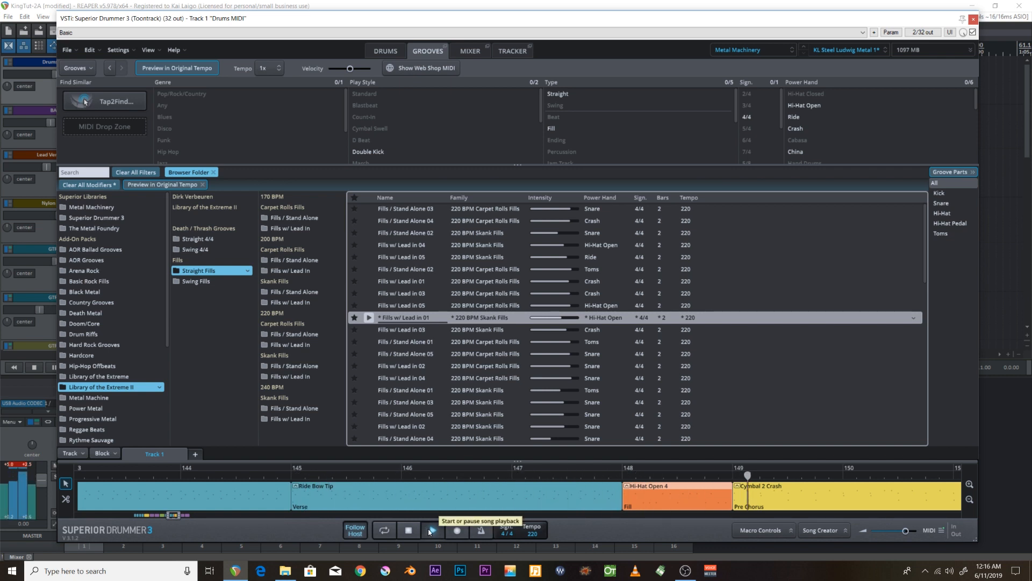
pyautogui.click(409, 531)
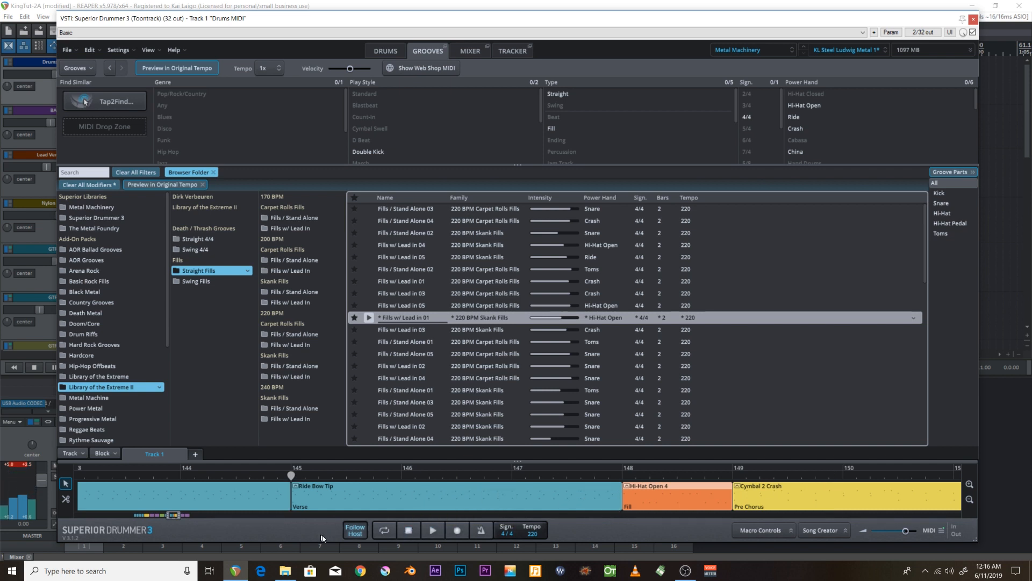
# Step: Audition Fills w/ Lead in 01 and Fills w/ Lead in 02 from the 220 BPM Carpet Rolls Fills
pyautogui.moveTo(176, 514); pyautogui.dragTo(211, 539)
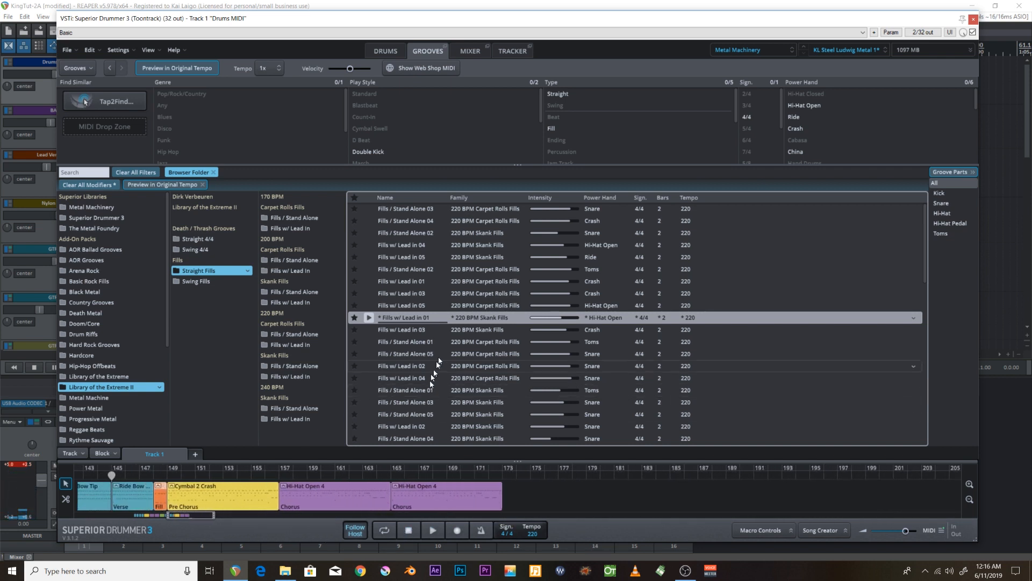
pyautogui.click(403, 284)
pyautogui.click(370, 282)
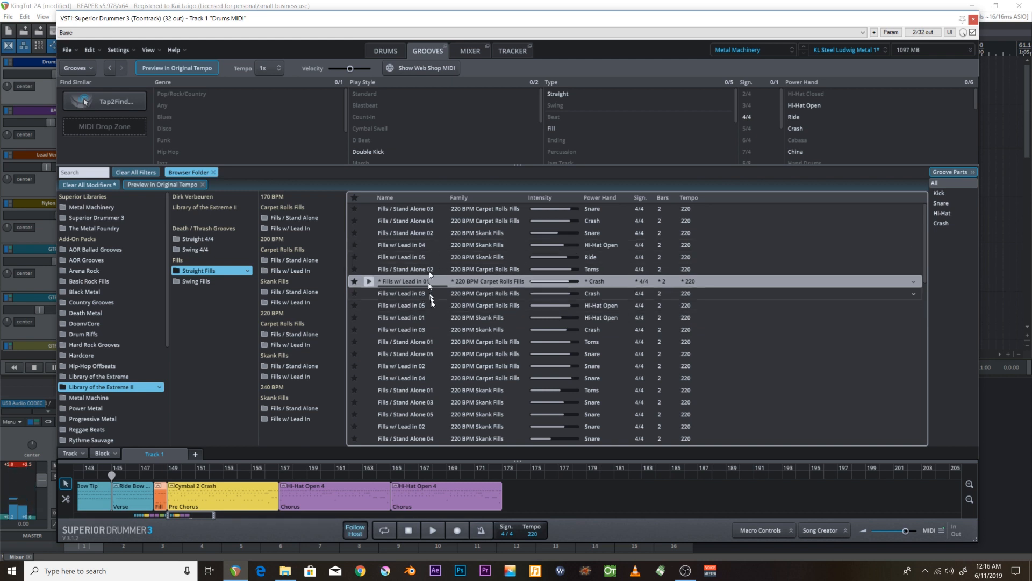
pyautogui.click(417, 367)
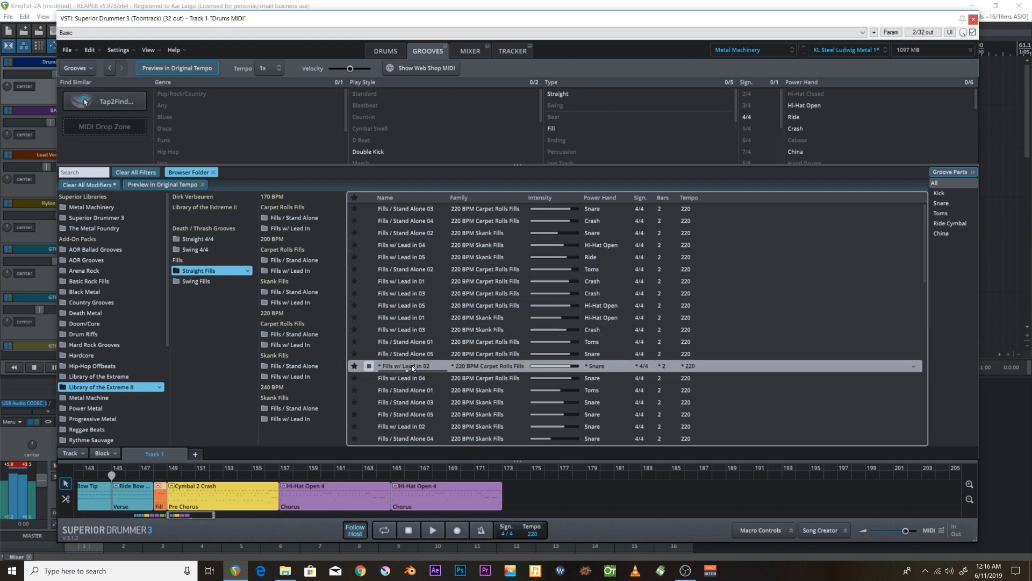
pyautogui.click(370, 366)
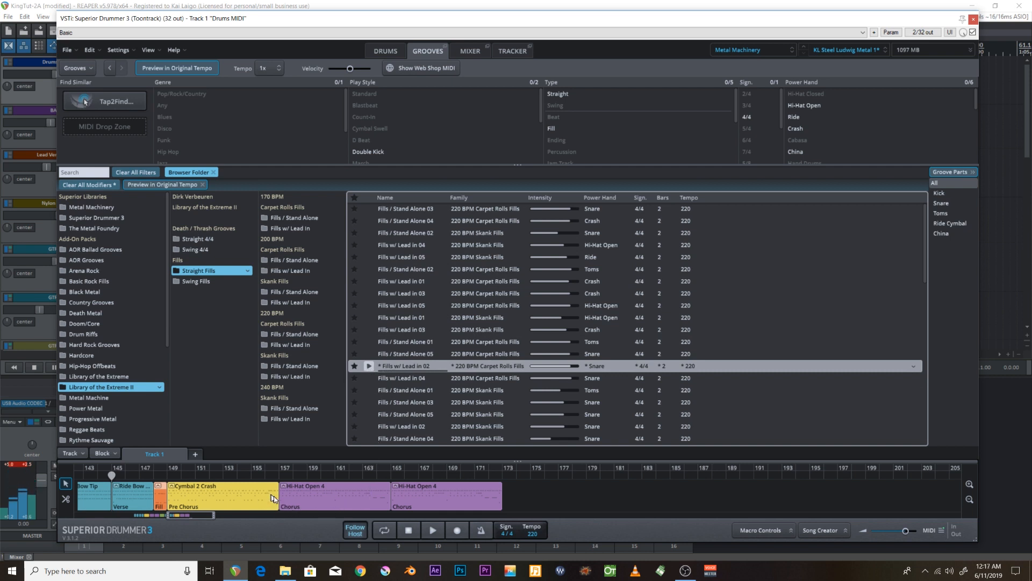
# Step: Insert Fills w/ Lead in 02 before the chorus at bar 157, starting partway into bar 156, and fit the pre-chorus block's end to it
pyautogui.moveTo(277, 496); pyautogui.dragTo(262, 495)
pyautogui.moveTo(482, 367); pyautogui.dragTo(264, 496)
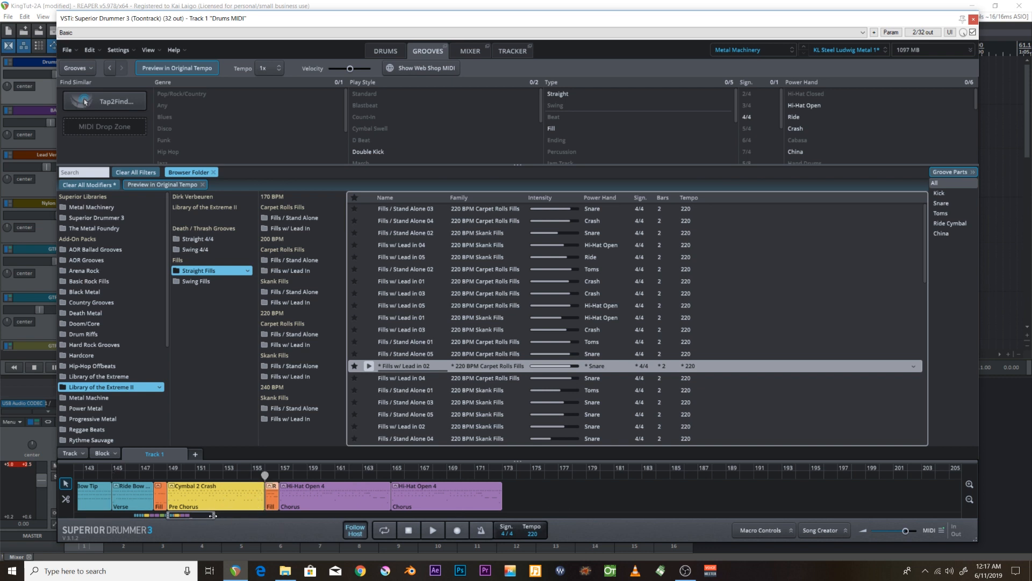
pyautogui.moveTo(215, 513); pyautogui.dragTo(180, 516)
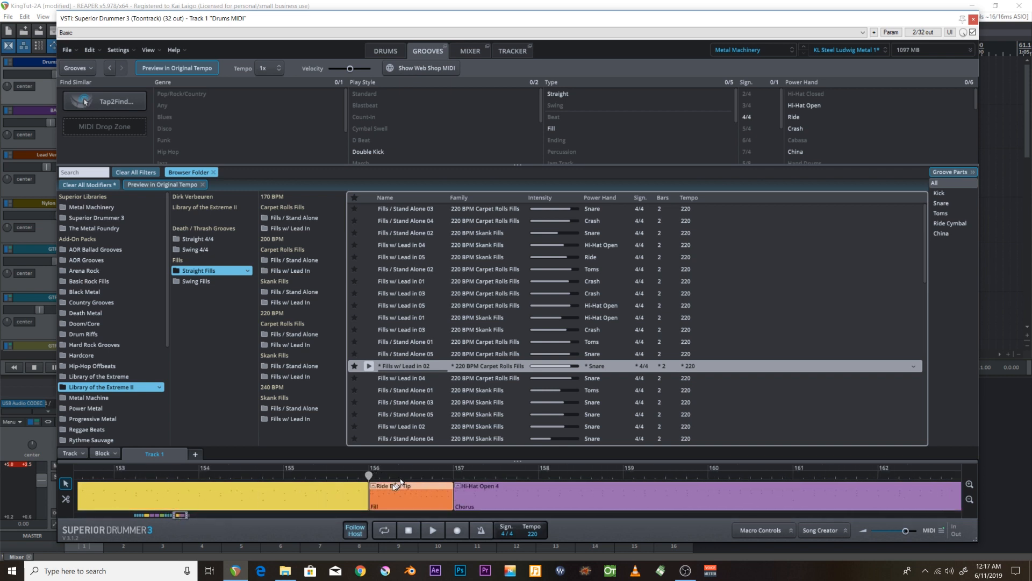
pyautogui.moveTo(372, 491); pyautogui.dragTo(407, 499)
pyautogui.moveTo(366, 493); pyautogui.dragTo(400, 494)
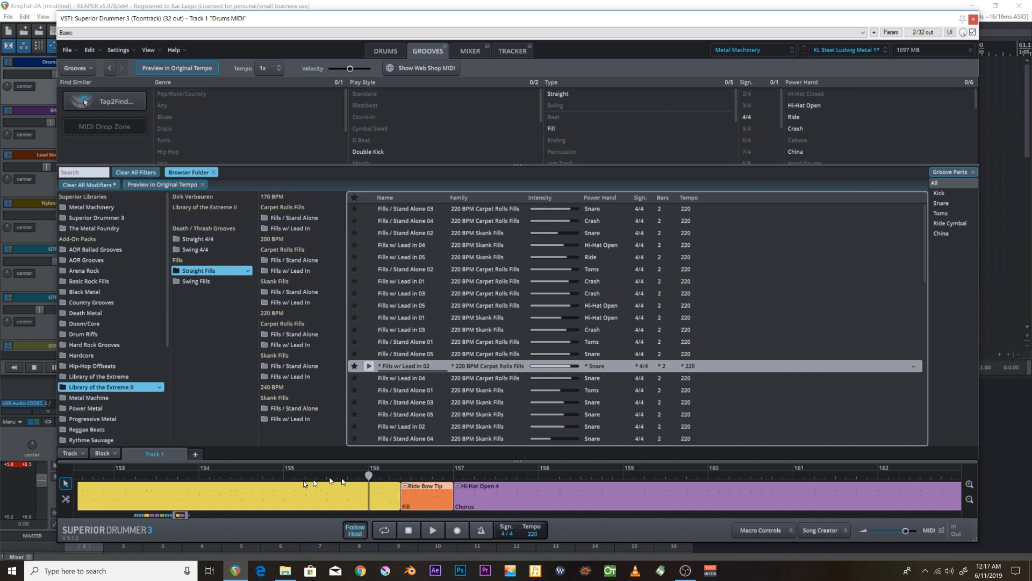
# Step: Play the song from late in bar 154 up to the new fill, stop, and scrub the playhead around that transition
pyautogui.click(263, 476)
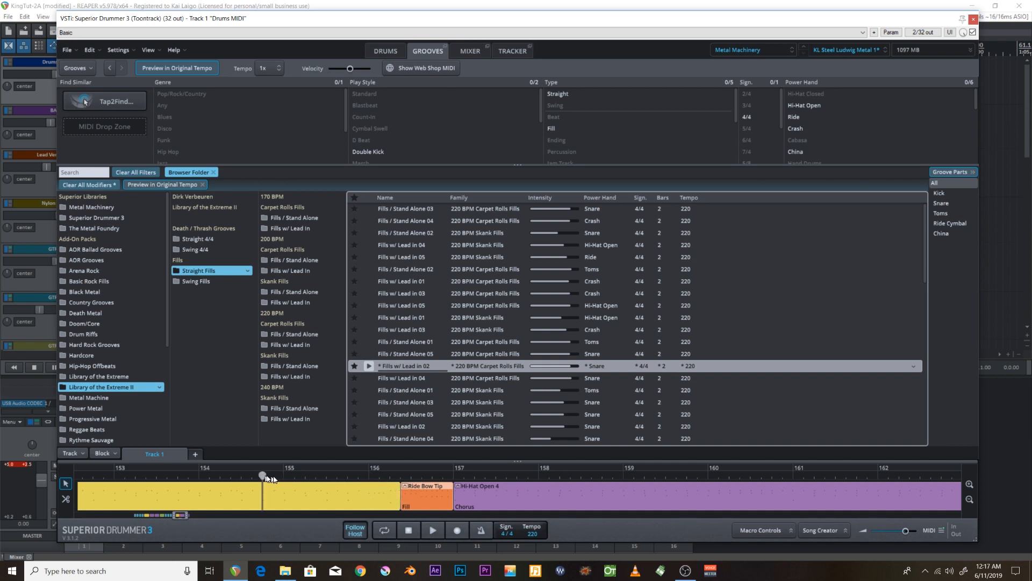
pyautogui.click(434, 531)
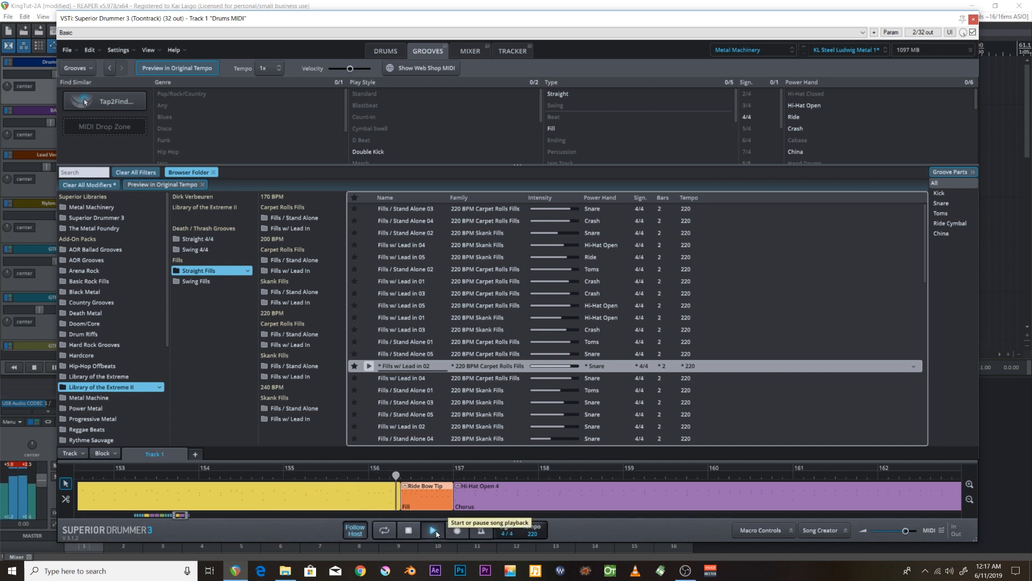
pyautogui.click(409, 530)
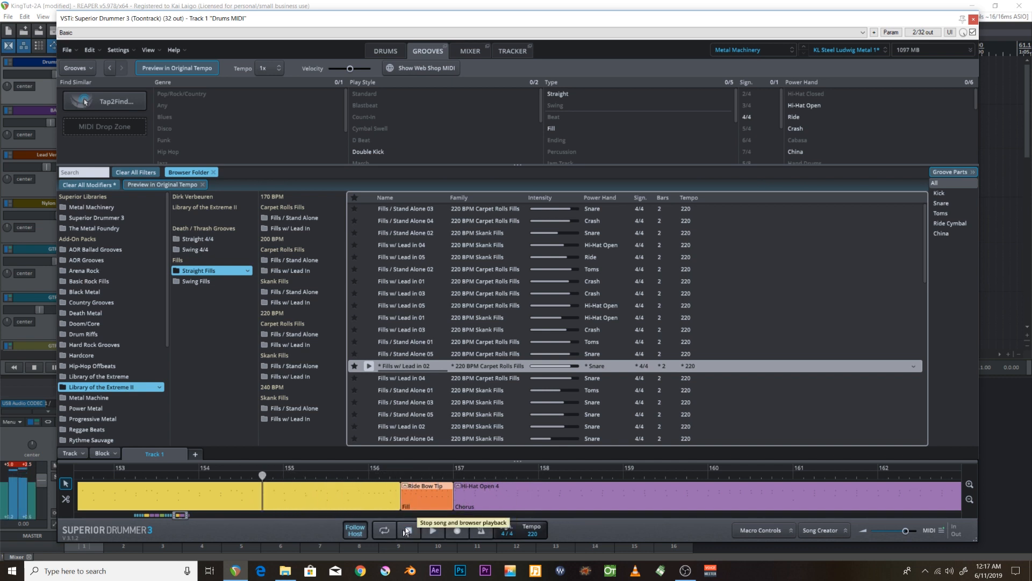
pyautogui.moveTo(262, 477); pyautogui.dragTo(405, 486)
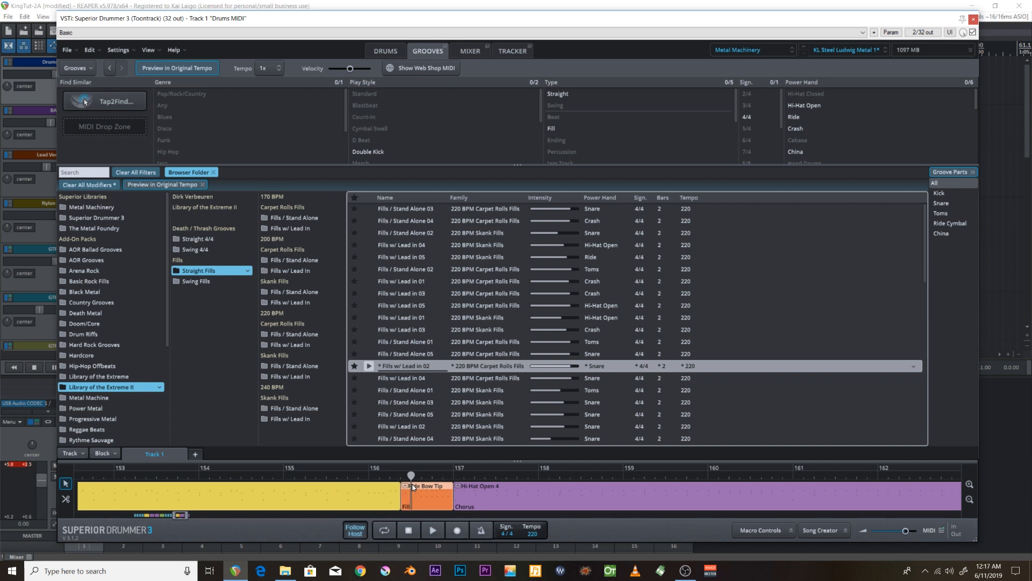
pyautogui.moveTo(382, 484); pyautogui.dragTo(283, 476)
# Step: Shorten the last chorus block to end at bar 171 and fill the gap with Fills / Stand Alone 03 from the 220 BPM Skank Fills
pyautogui.moveTo(184, 514); pyautogui.dragTo(219, 507)
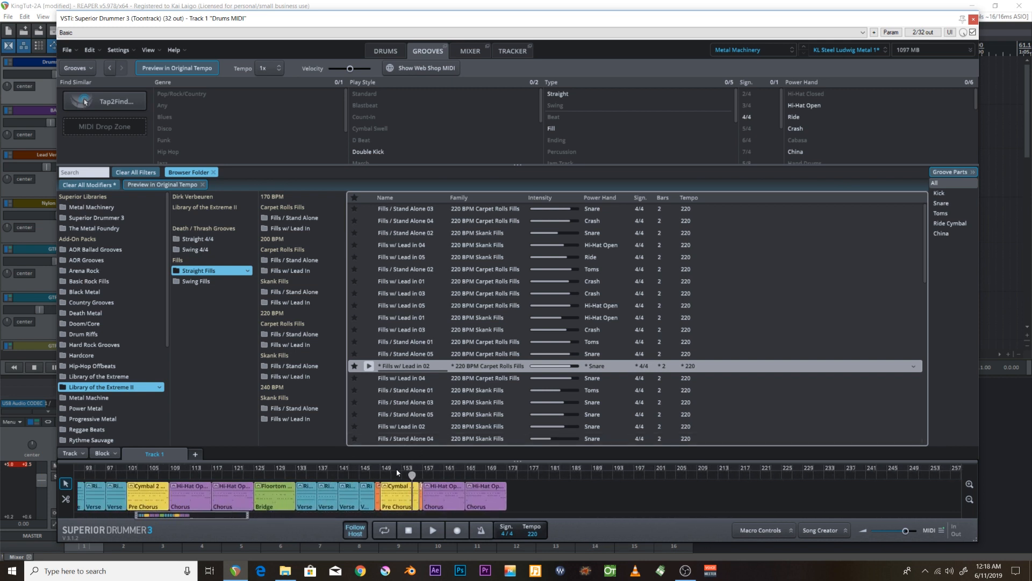
pyautogui.moveTo(412, 475); pyautogui.dragTo(494, 489)
pyautogui.moveTo(504, 493); pyautogui.dragTo(496, 493)
pyautogui.click(417, 407)
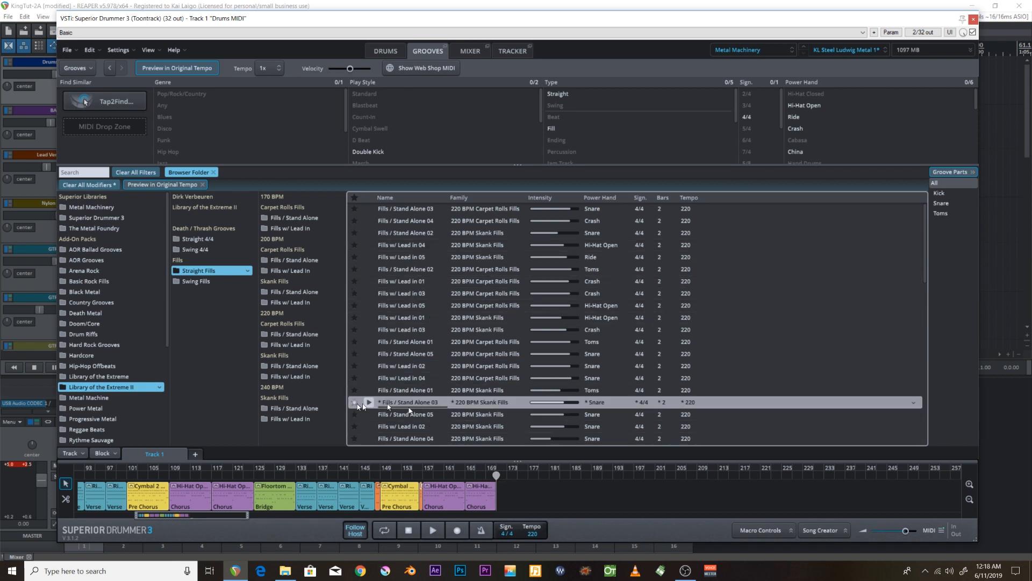
pyautogui.click(369, 403)
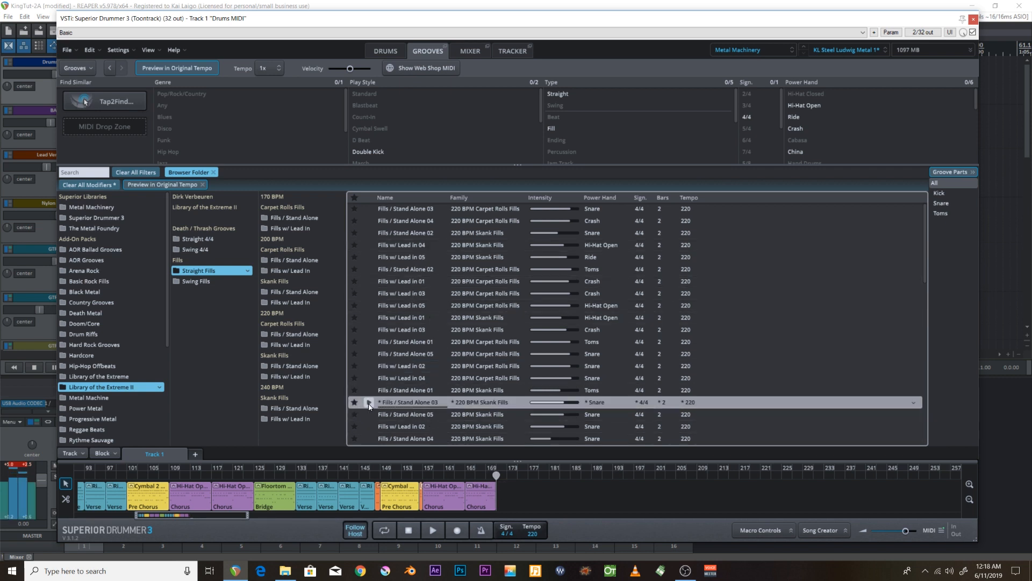
pyautogui.moveTo(369, 404); pyautogui.dragTo(499, 490)
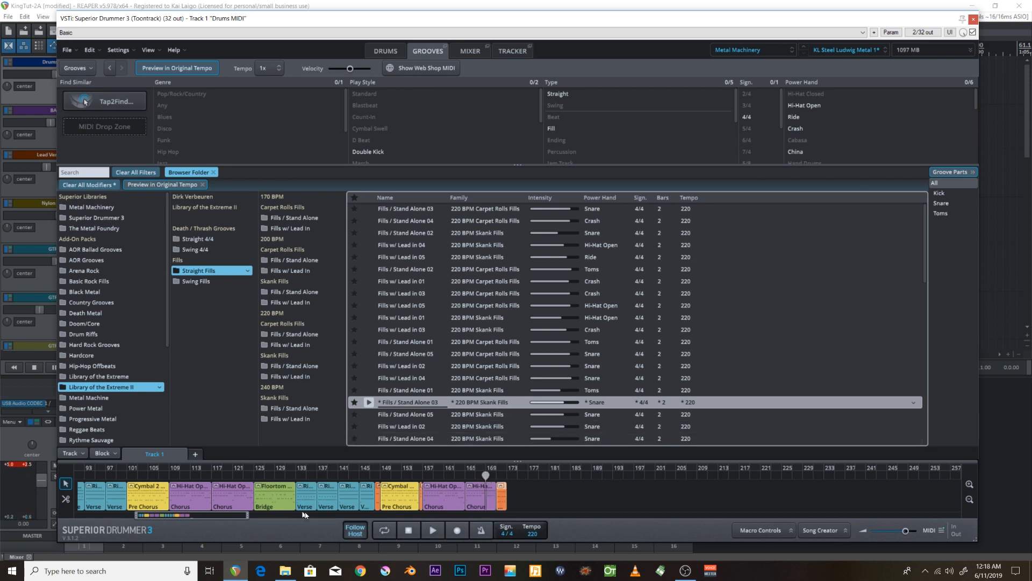
# Step: Play the last chorus from about bar 169 through the ending fill, and stop playback
pyautogui.click(433, 530)
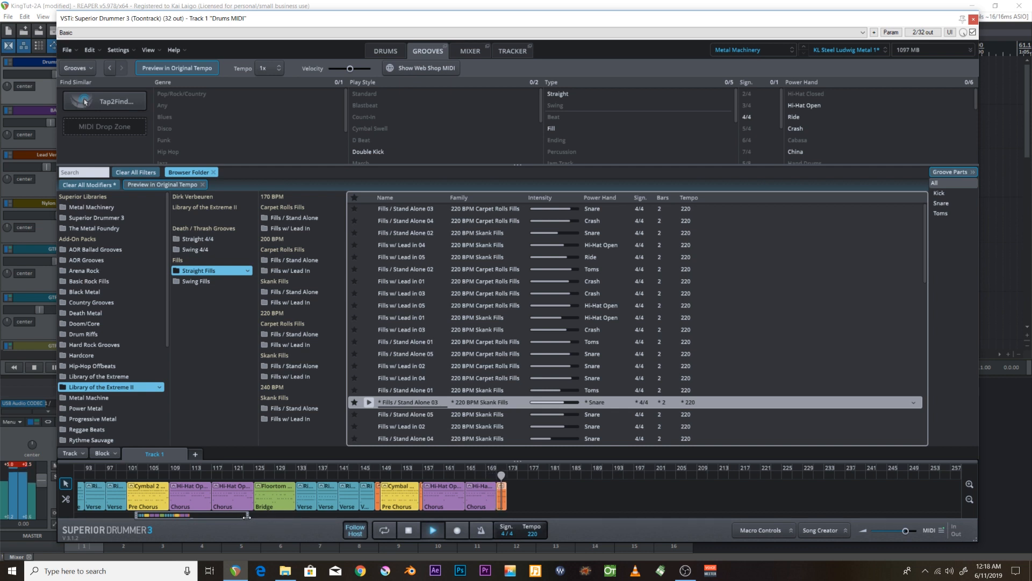
pyautogui.moveTo(248, 514); pyautogui.dragTo(206, 514)
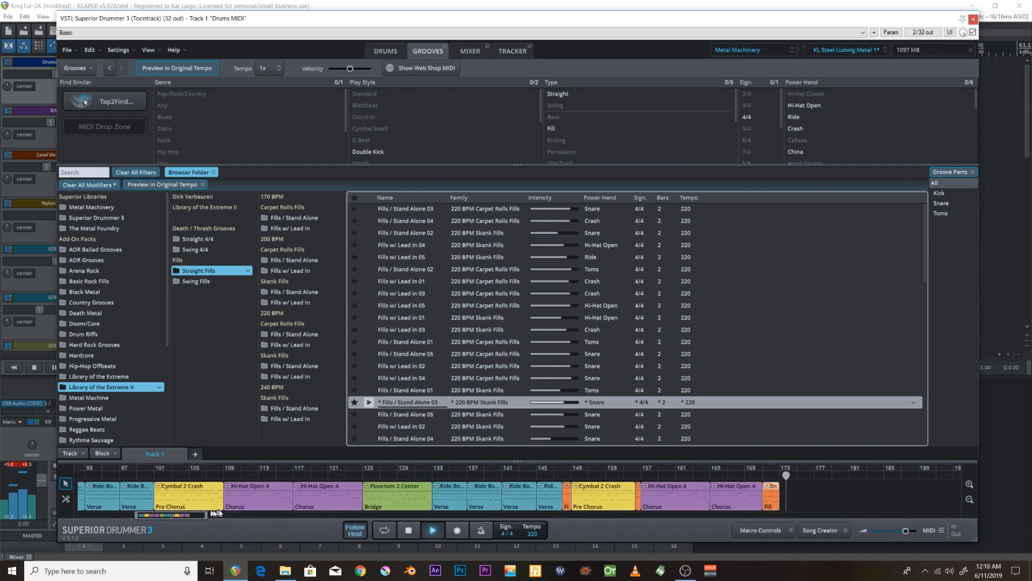
pyautogui.click(433, 530)
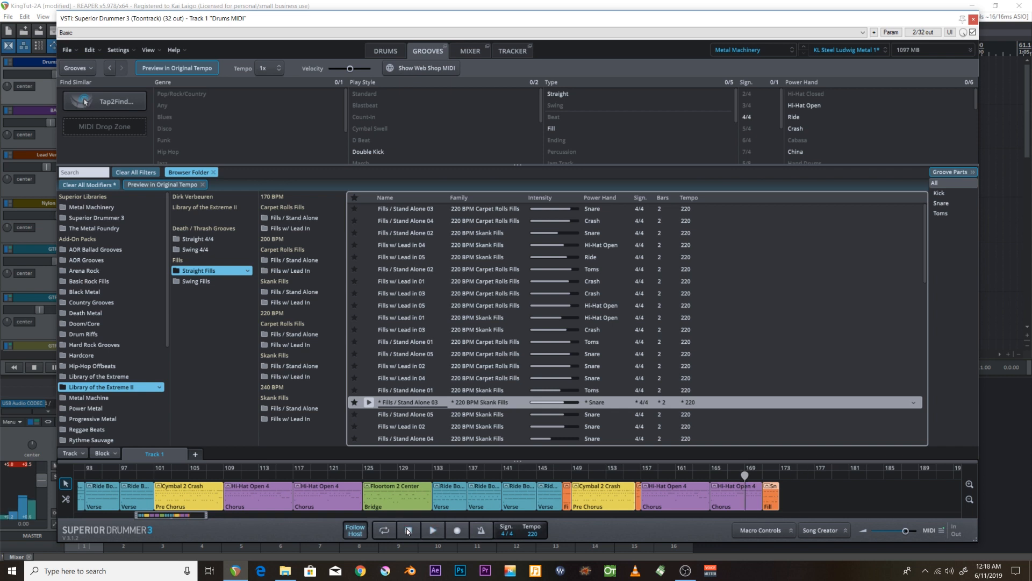
# Step: Move the playhead back across the arrangement to the start of the first verse block at bar 85
pyautogui.moveTo(206, 514); pyautogui.dragTo(230, 515)
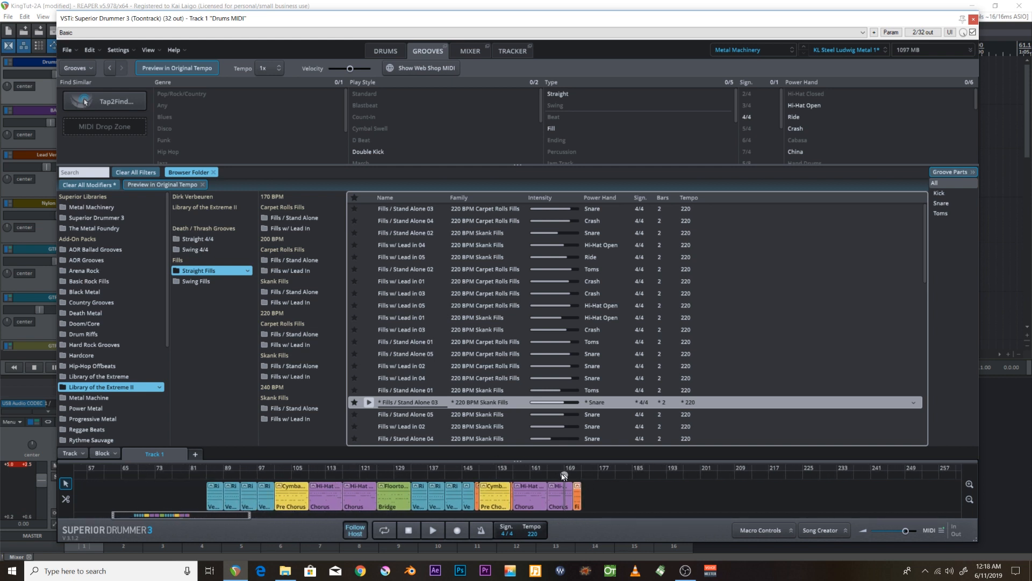
pyautogui.moveTo(565, 476); pyautogui.dragTo(471, 481)
pyautogui.moveTo(475, 478); pyautogui.dragTo(490, 482)
pyautogui.moveTo(516, 482); pyautogui.dragTo(183, 510)
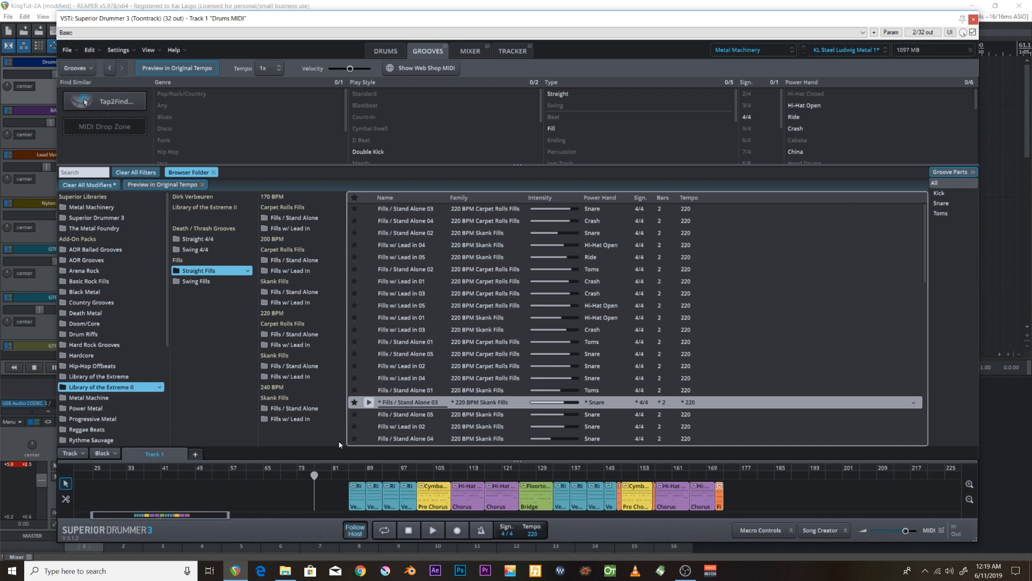
pyautogui.moveTo(314, 479)
pyautogui.mouseDown()
pyautogui.moveTo(311, 496)
pyautogui.moveTo(321, 493)
pyautogui.mouseUp()
pyautogui.moveTo(227, 515); pyautogui.dragTo(170, 515)
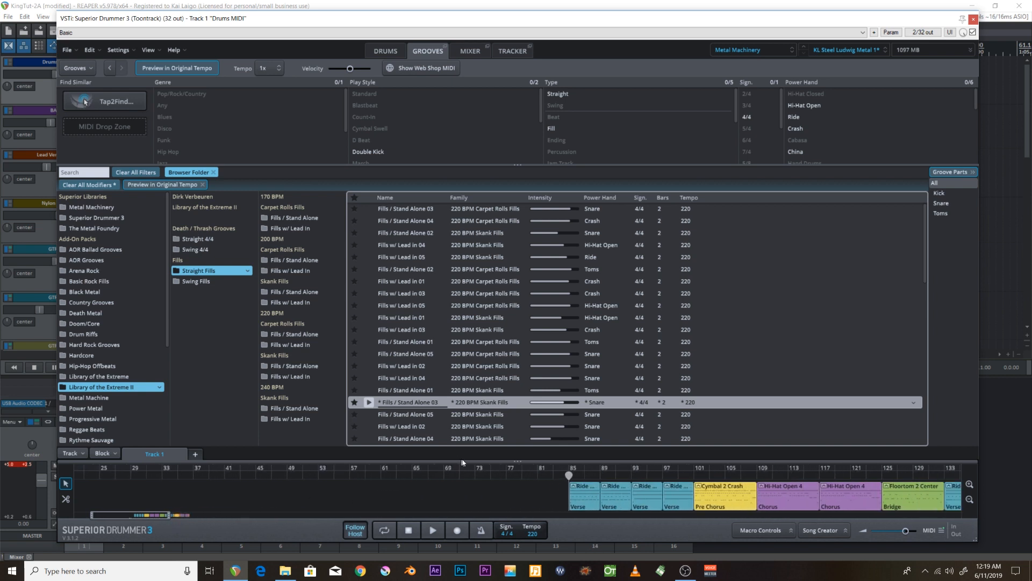
# Step: Close the drum plugin window and place the edit cursor at bar 85 on the REAPER project timeline
pyautogui.click(973, 20)
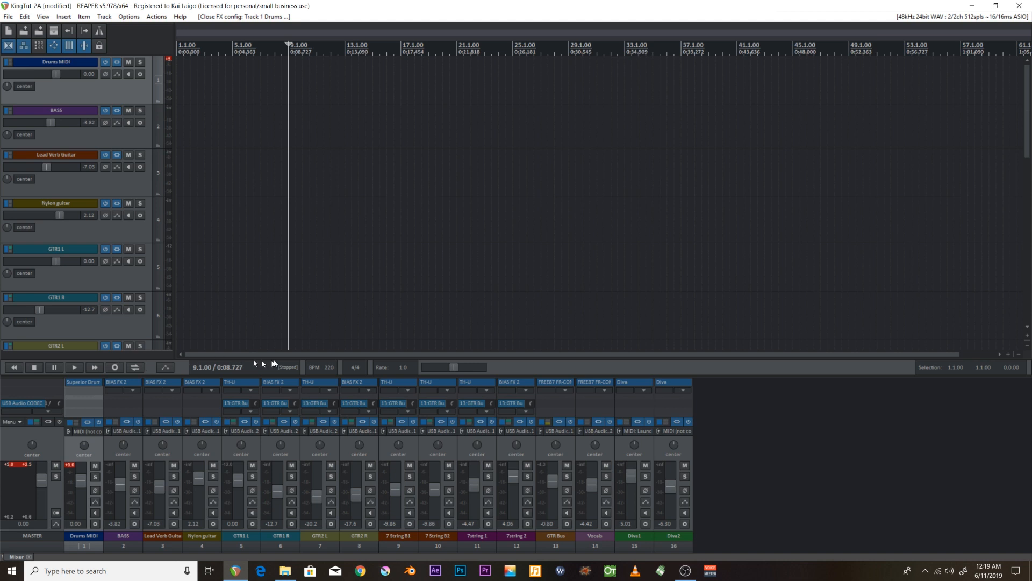
pyautogui.scroll(10, 311, 221)
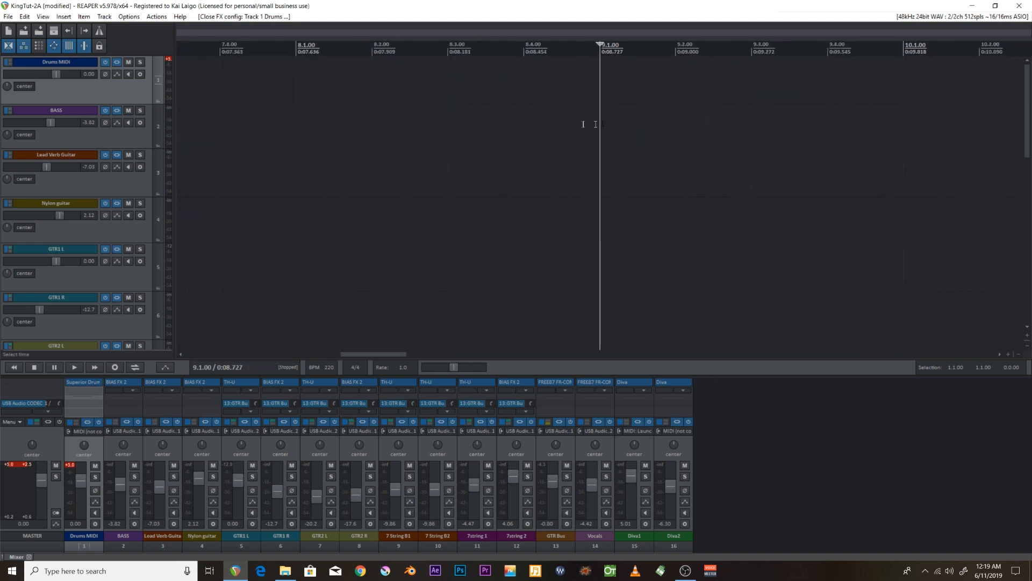
pyautogui.scroll(-8, 624, 127)
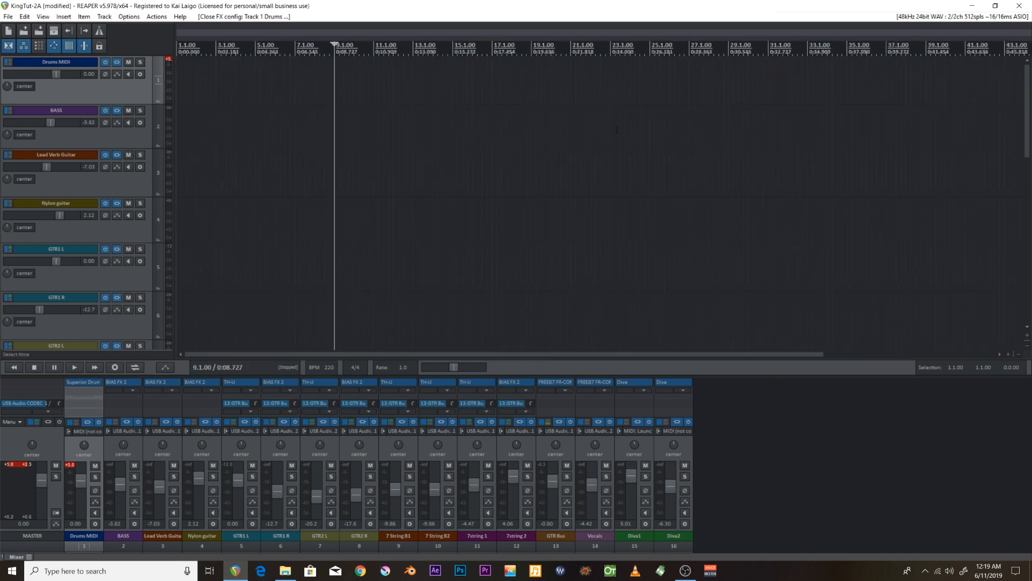
pyautogui.click(806, 60)
pyautogui.click(979, 52)
pyautogui.scroll(-5, 576, 179)
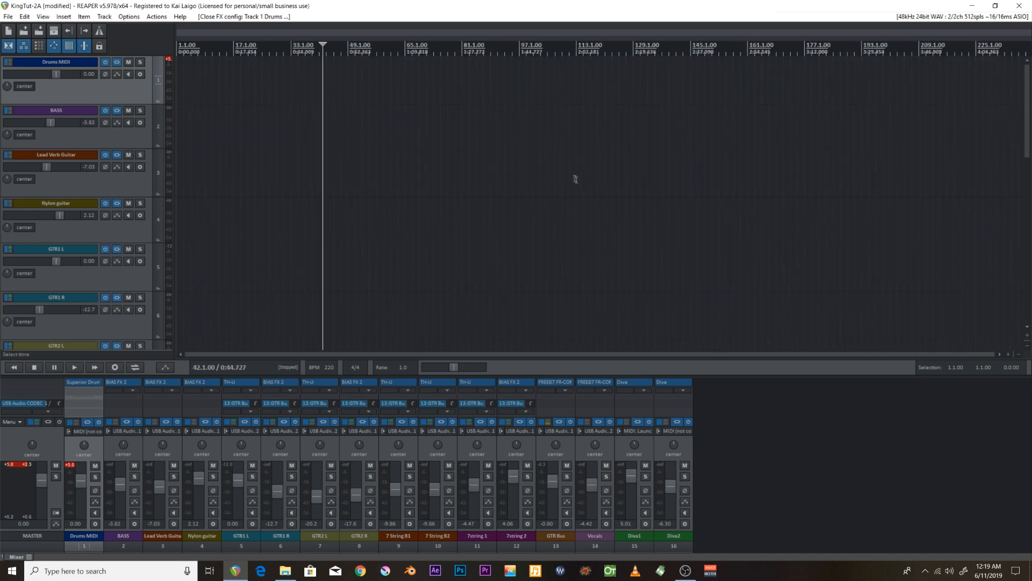
pyautogui.click(470, 54)
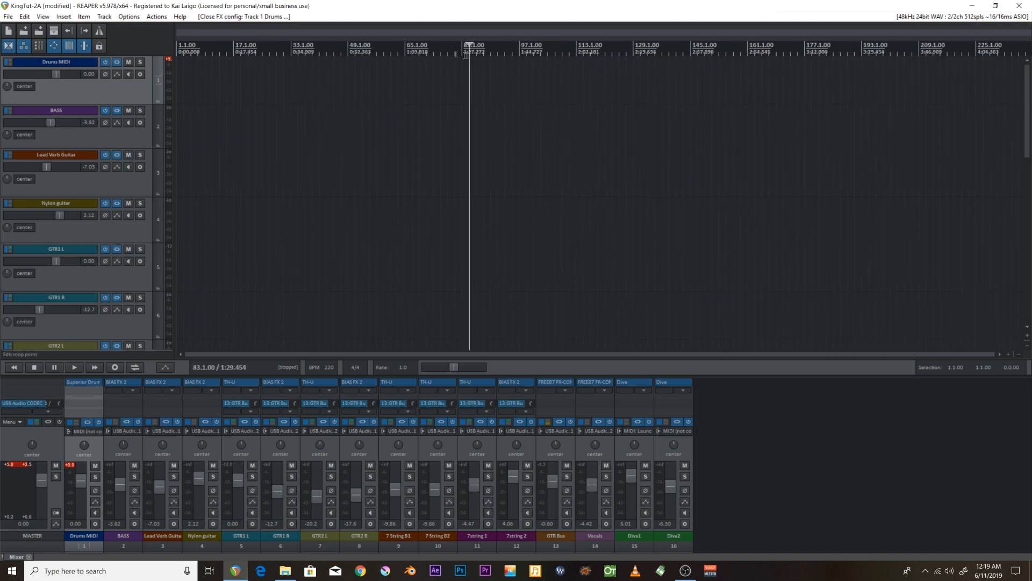
pyautogui.scroll(8, 492, 95)
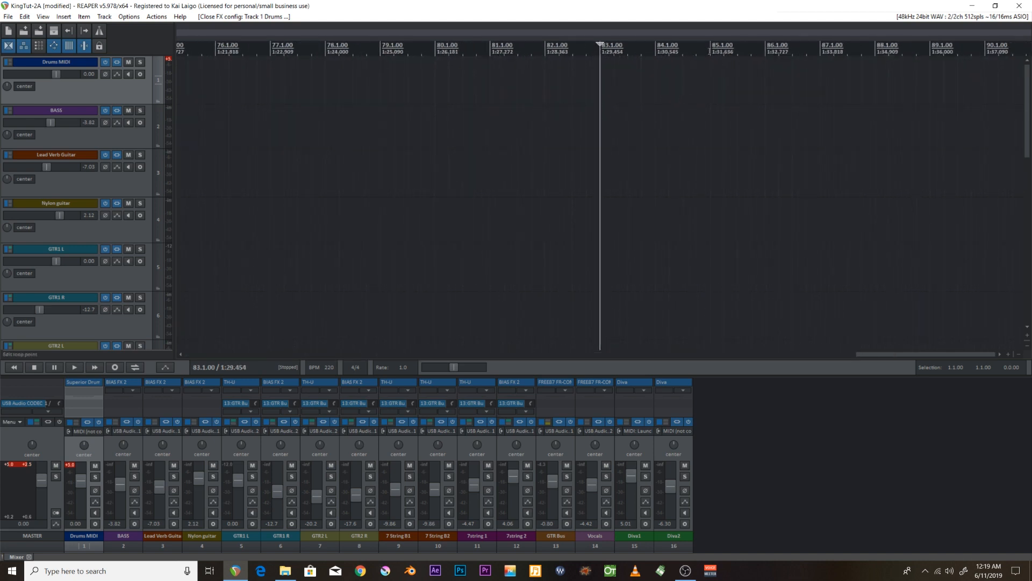
pyautogui.click(710, 52)
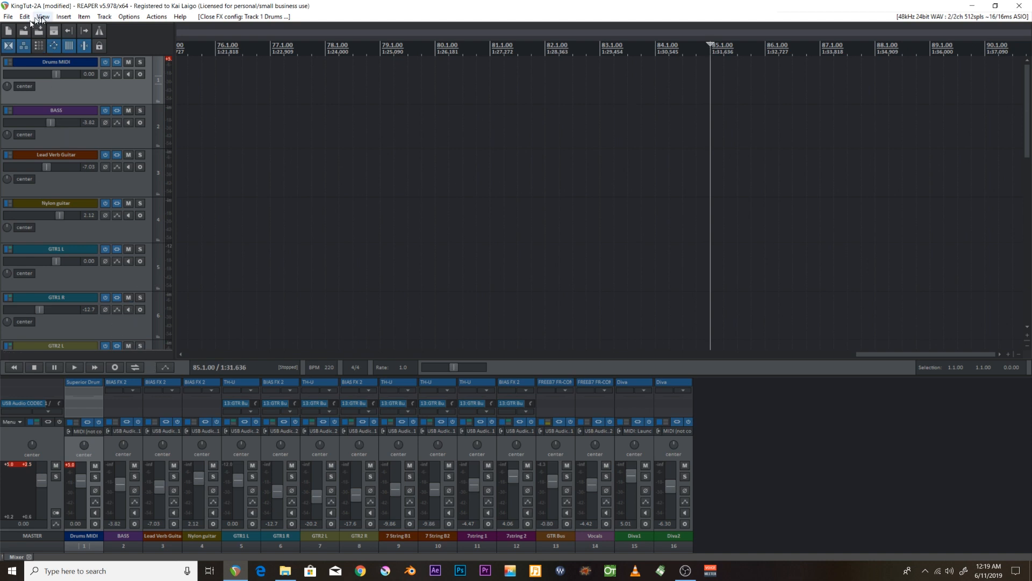
# Step: Insert a 220 BPM tempo marker at bar 85
pyautogui.rightClick(710, 51)
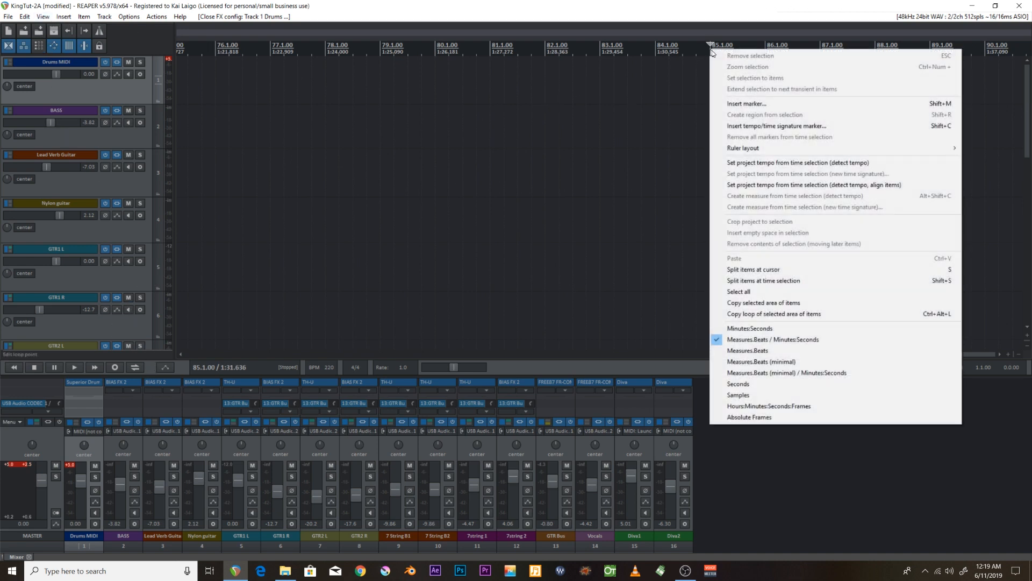
pyautogui.click(770, 128)
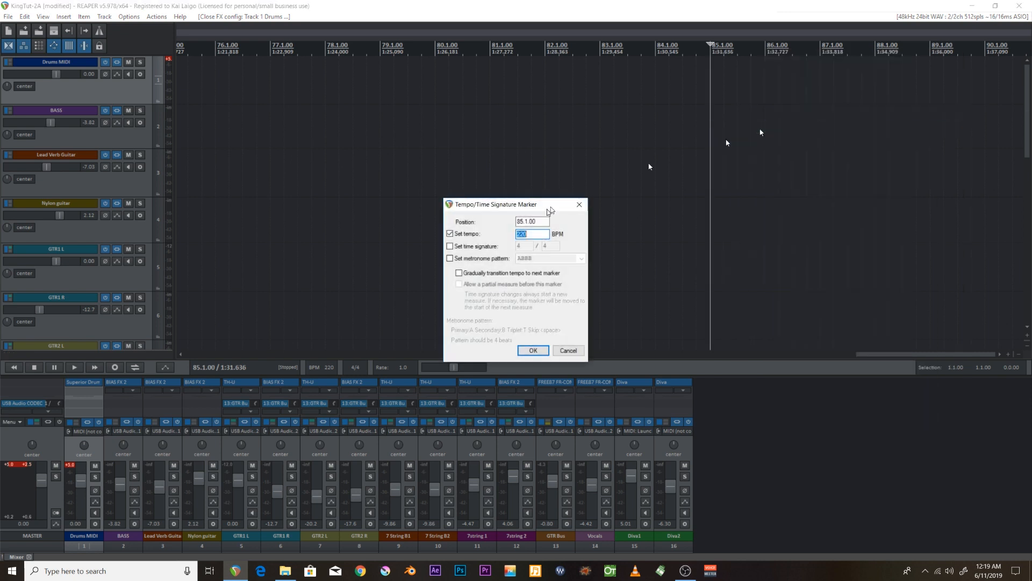
pyautogui.click(533, 350)
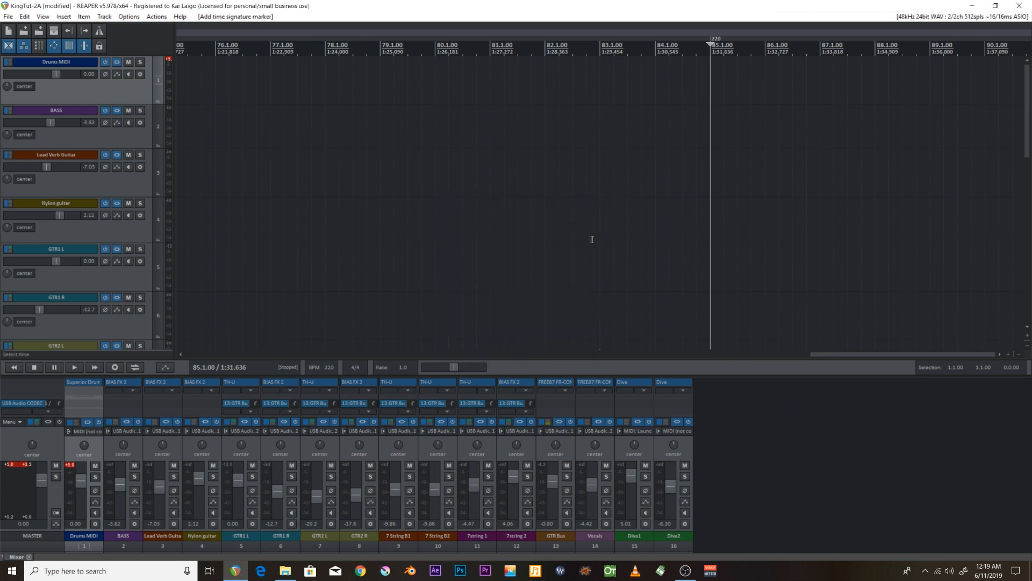
# Step: Return to the project start and set the tempo marker at bar 1 to 140 BPM
pyautogui.scroll(-10, 594, 237)
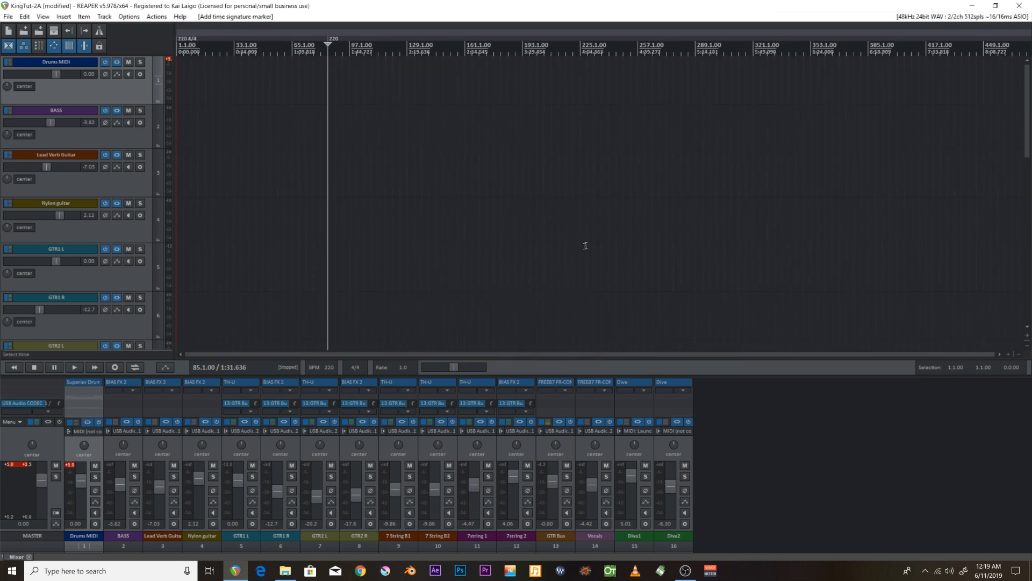
pyautogui.click(15, 372)
pyautogui.scroll(10, 204, 215)
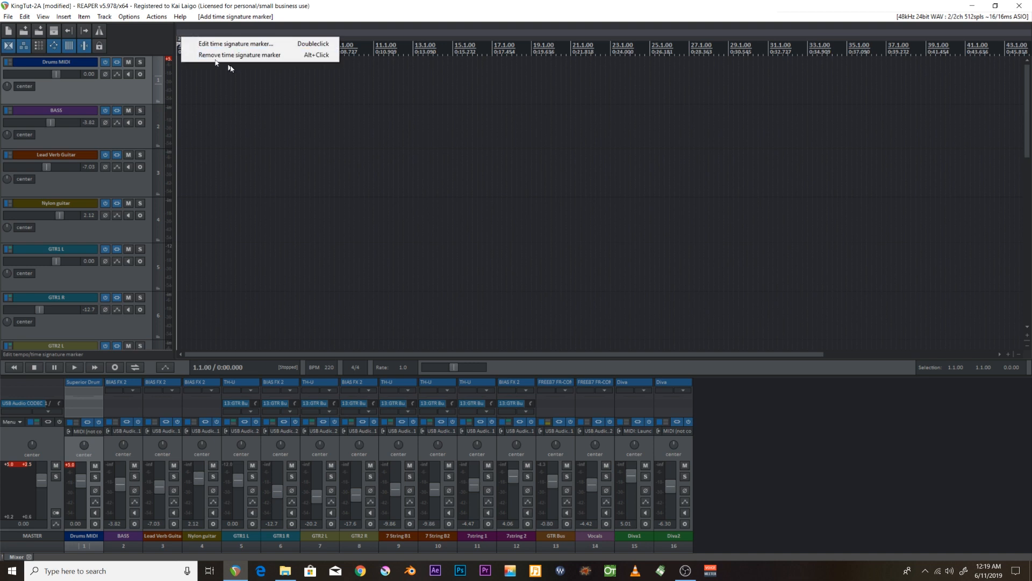
pyautogui.click(229, 45)
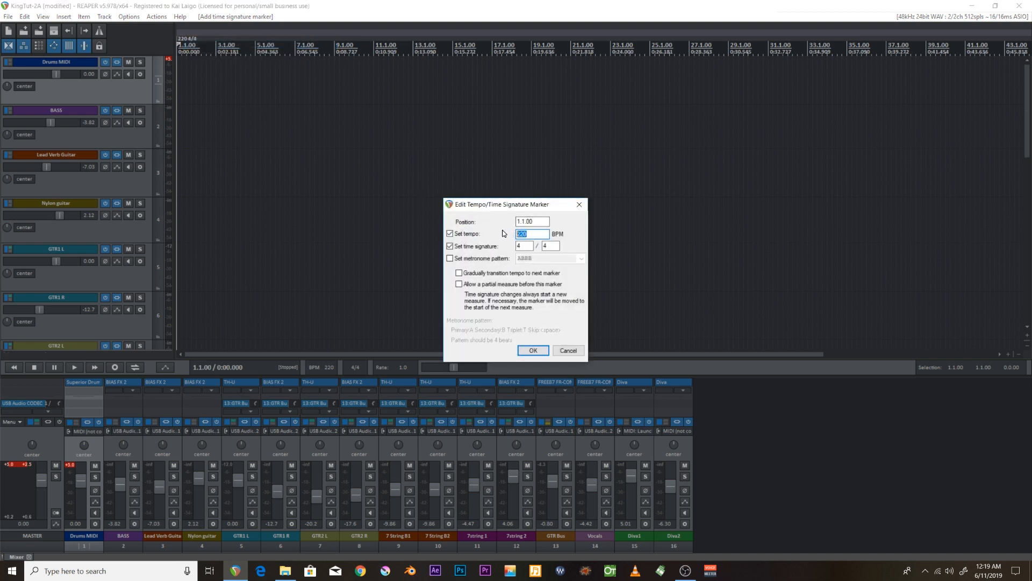
pyautogui.write('140')
pyautogui.click(532, 350)
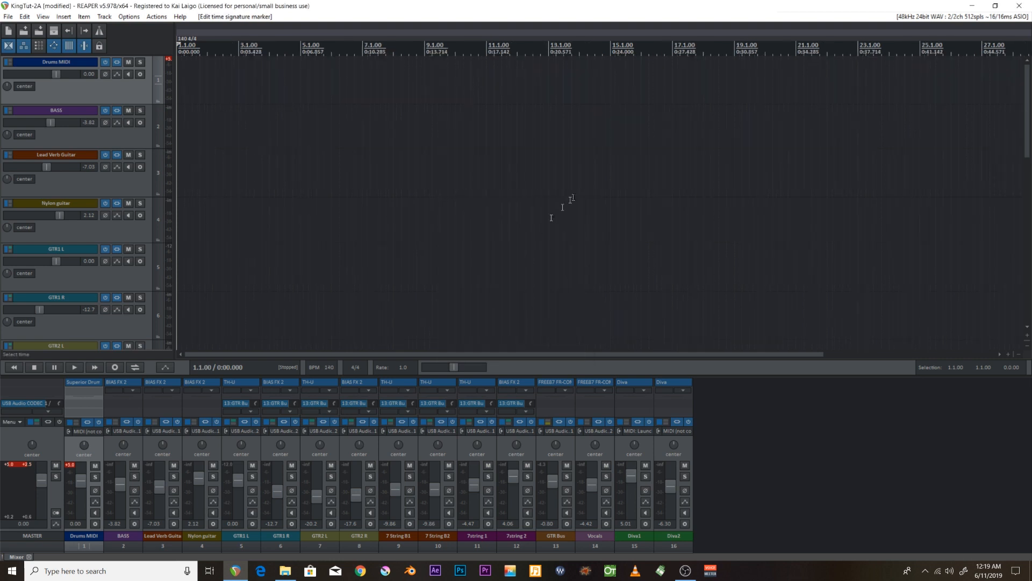
# Step: Place the edit cursor at bar 85 and inspect the tempo marker's position on the timeline
pyautogui.scroll(5, 563, 201)
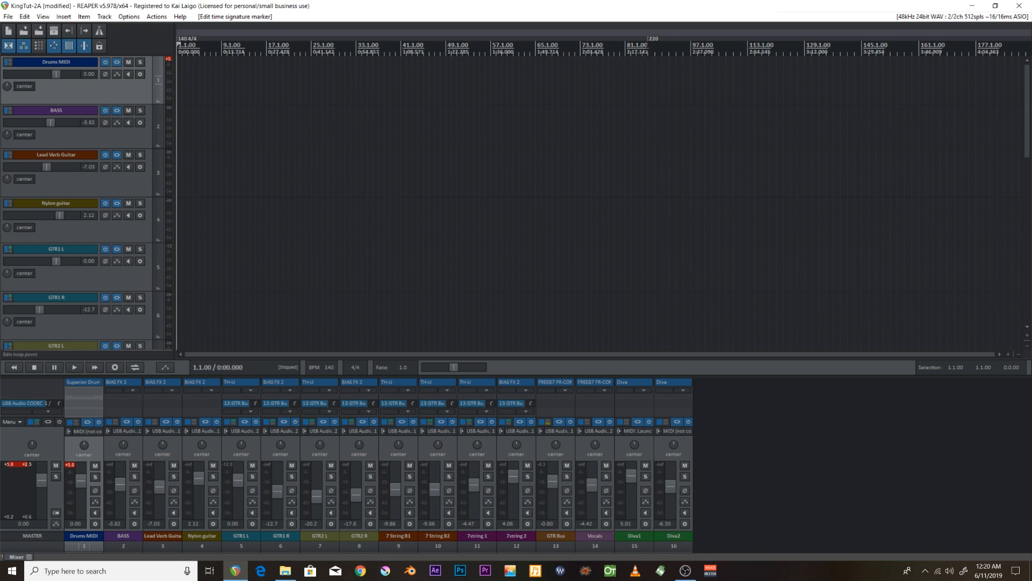
pyautogui.click(647, 47)
pyautogui.scroll(10, 648, 48)
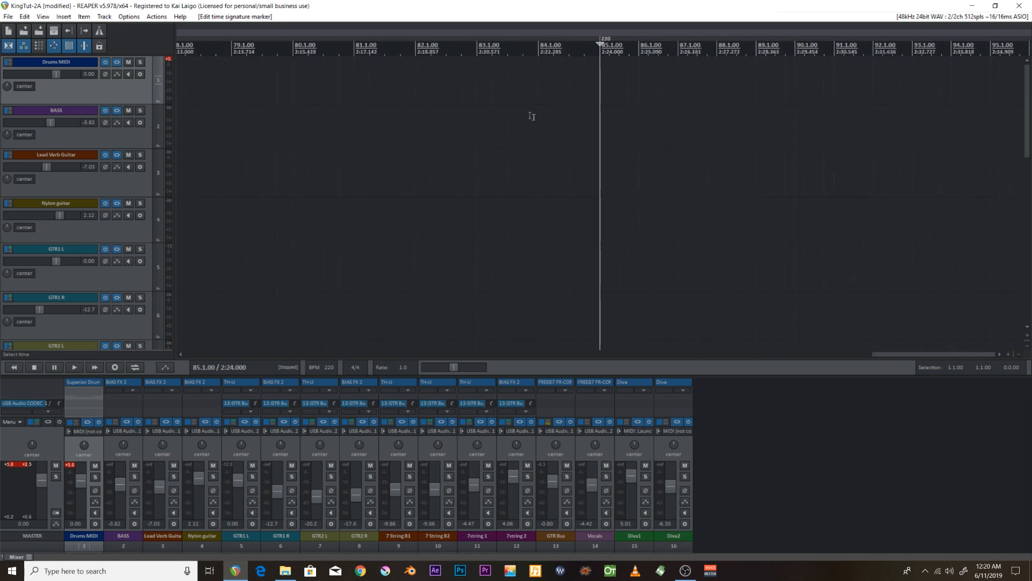
pyautogui.scroll(-5, 532, 116)
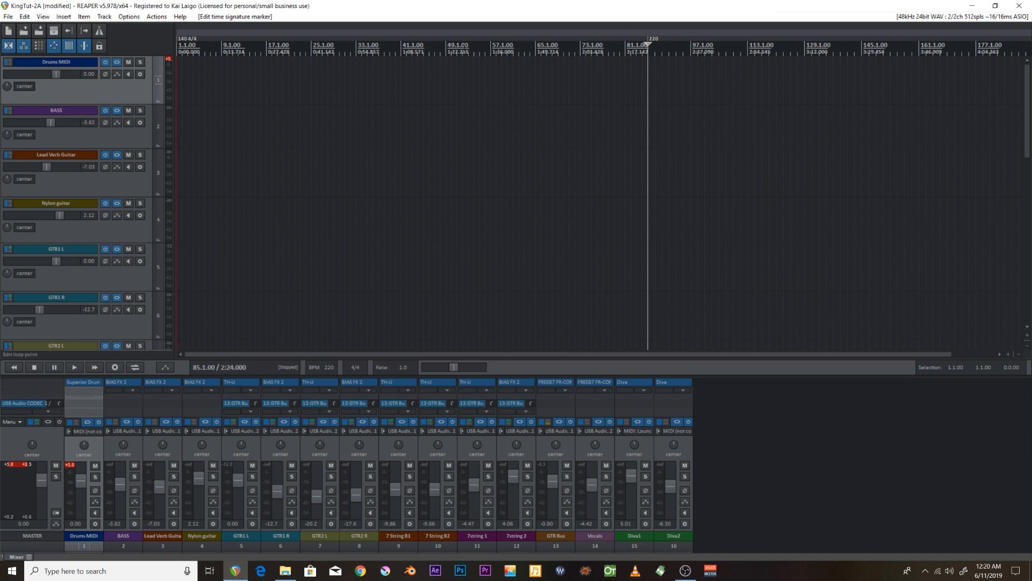
# Step: Enable the metronome and audition its click from bar 71 and from bar 82, stopping playback at the end
pyautogui.click(463, 48)
pyautogui.click(99, 32)
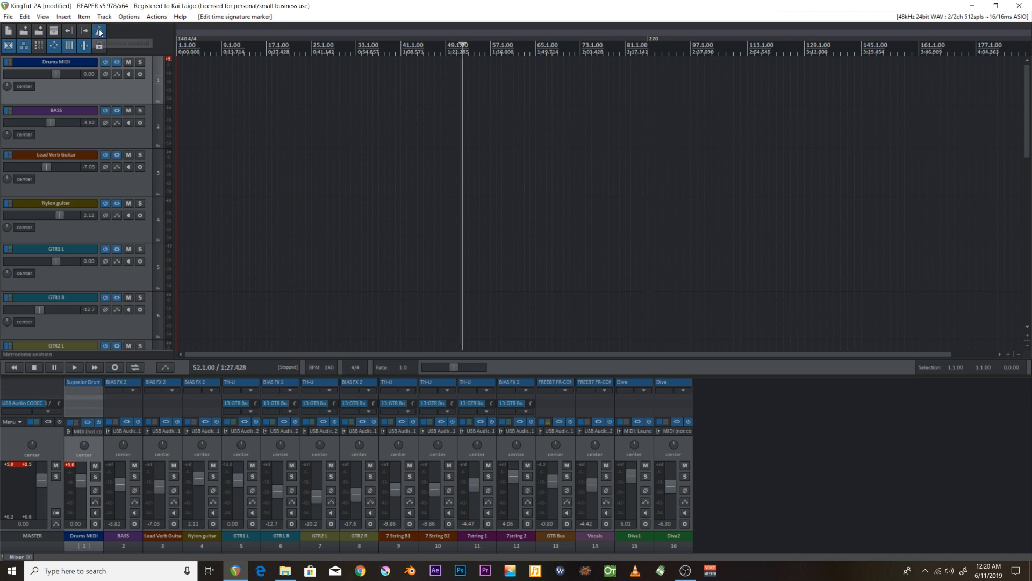
pyautogui.click(564, 54)
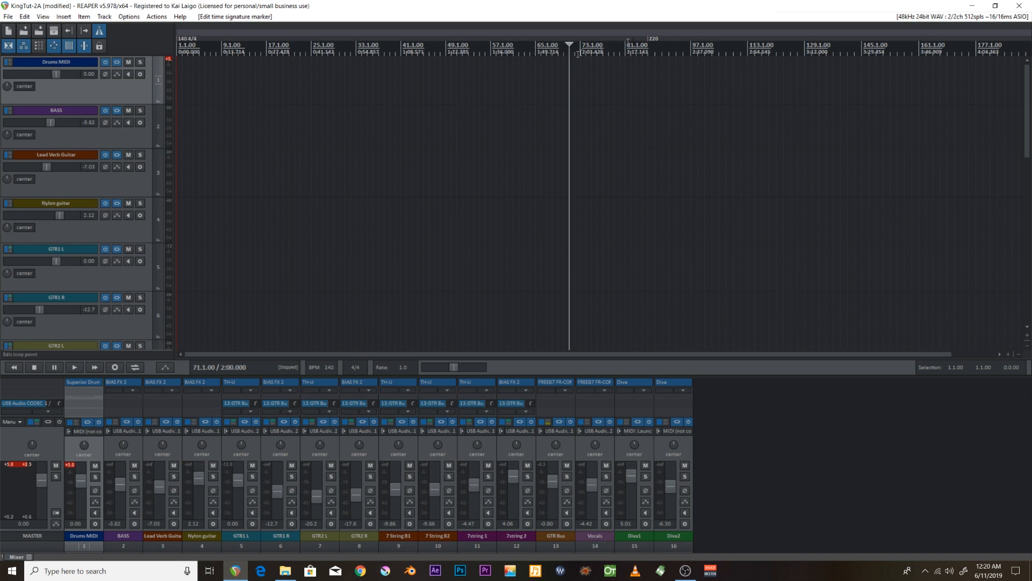
pyautogui.press('space')
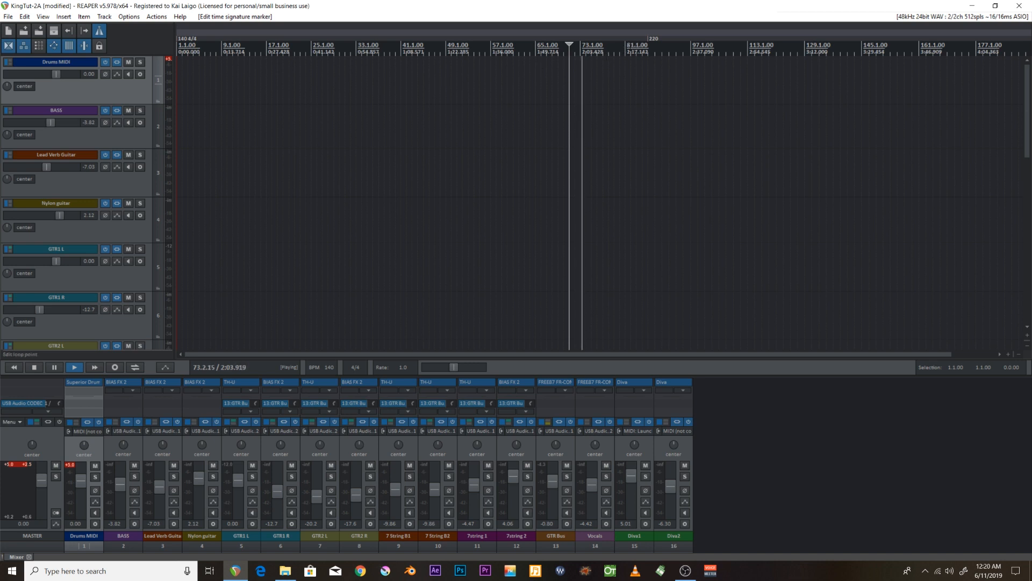
pyautogui.click(630, 57)
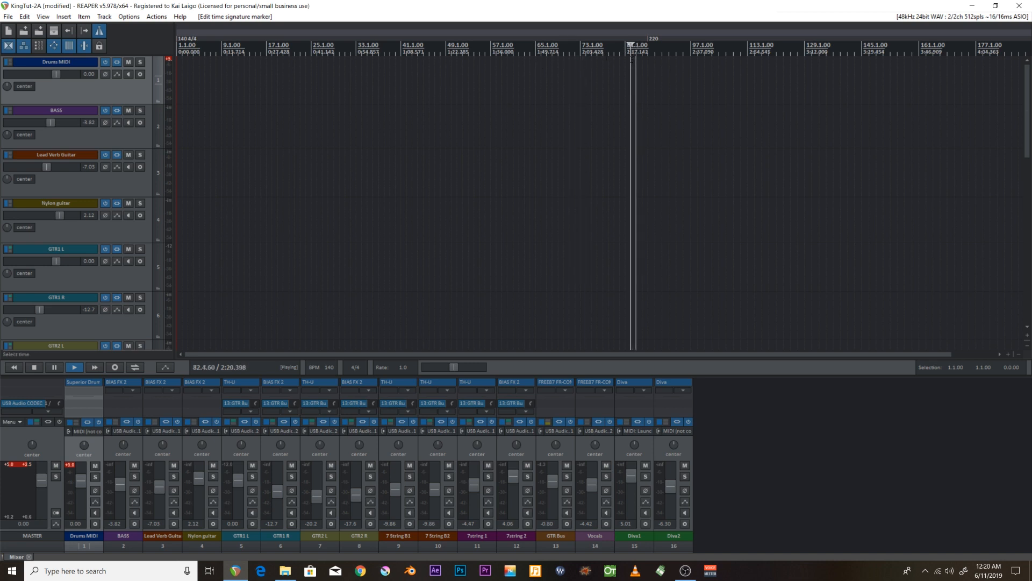
pyautogui.press('space')
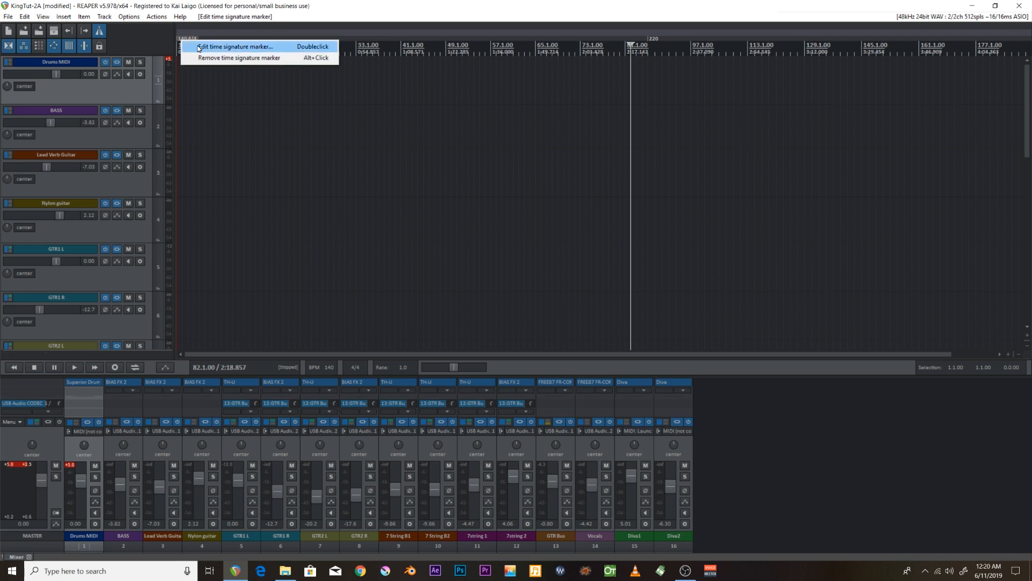
# Step: Set the tempo marker at bar 1 to 100 BPM
pyautogui.click(235, 47)
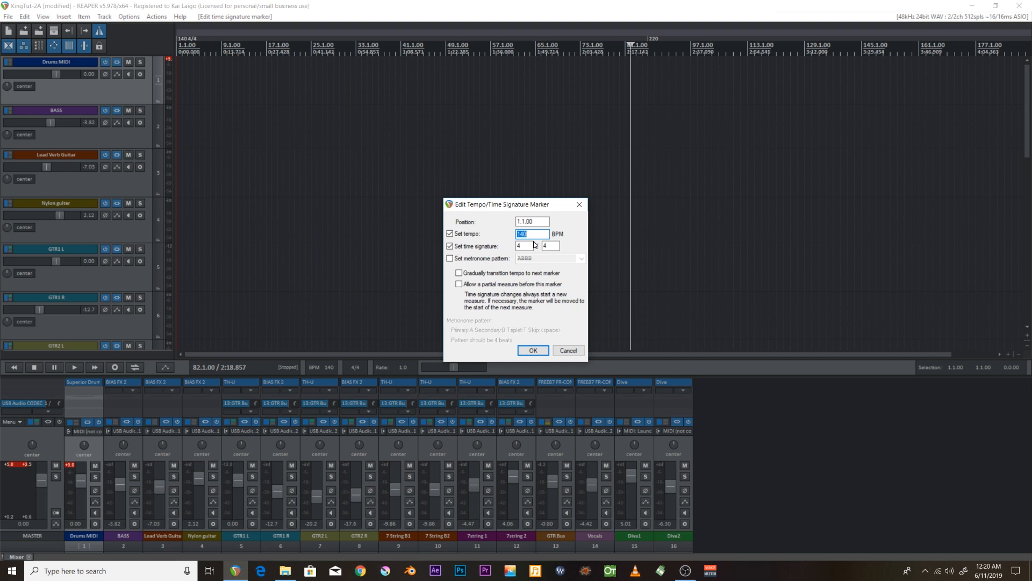
pyautogui.write('100')
pyautogui.click(532, 350)
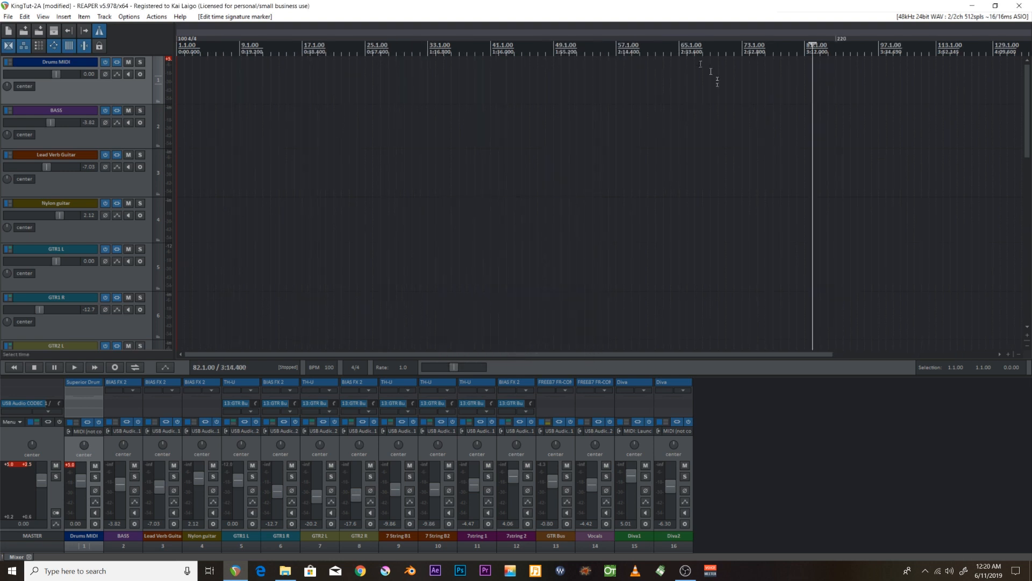
# Step: Play the project from bar 81 across the tempo change at bar 85 into the drum part, and stop playback
pyautogui.click(734, 69)
pyautogui.click(767, 49)
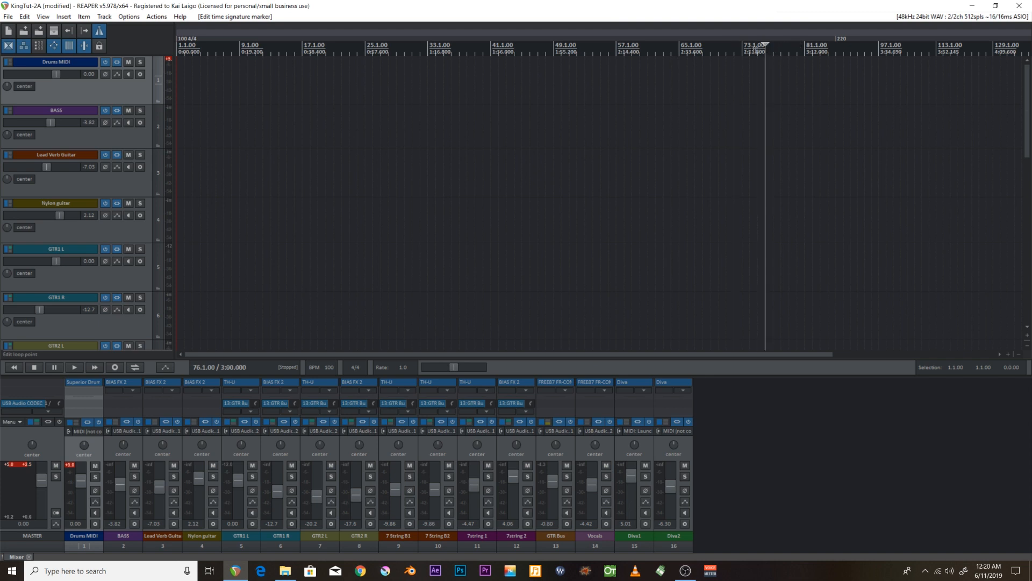
pyautogui.scroll(2, 660, 80)
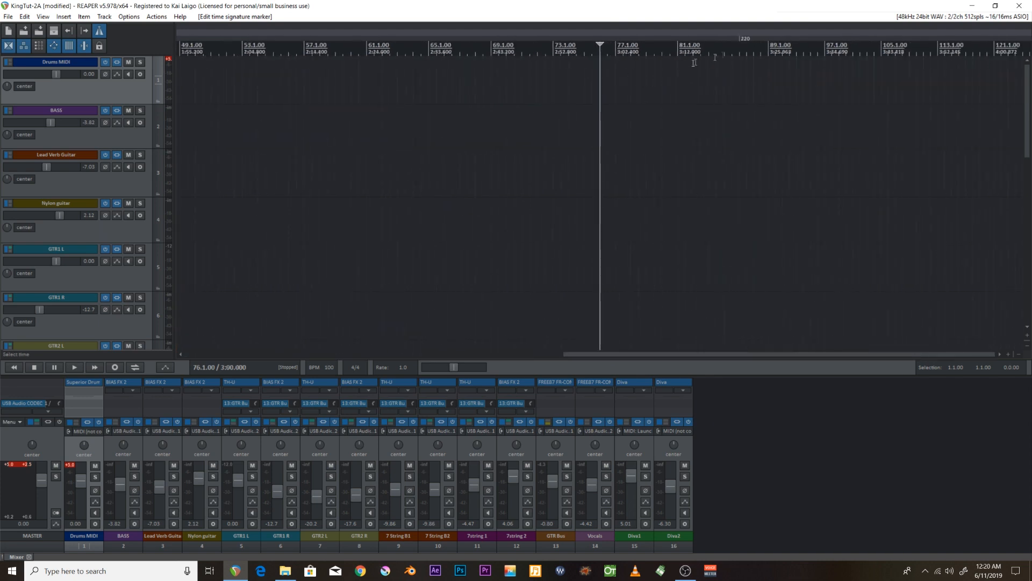
pyautogui.click(680, 54)
pyautogui.press('space')
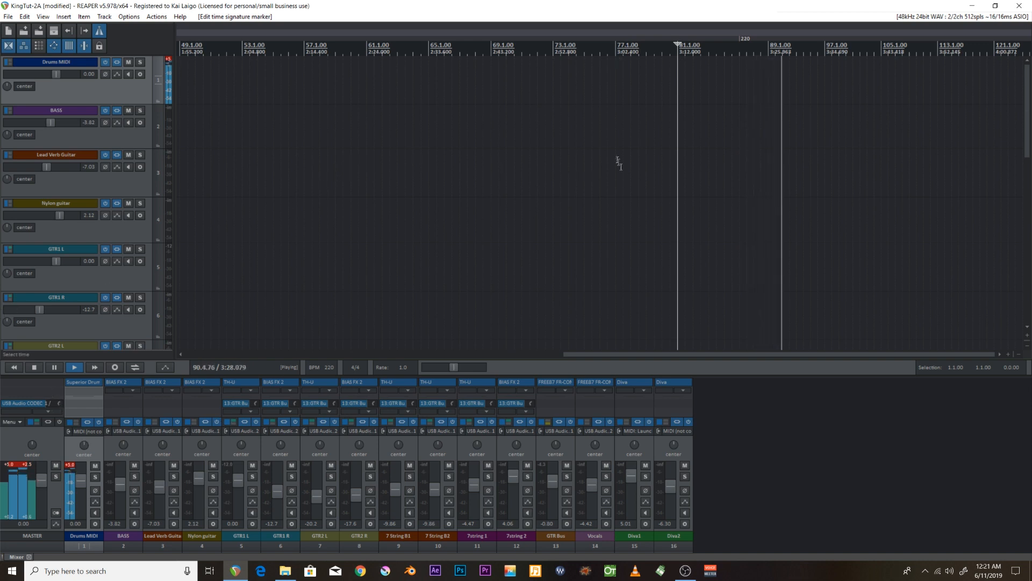
pyautogui.press('space')
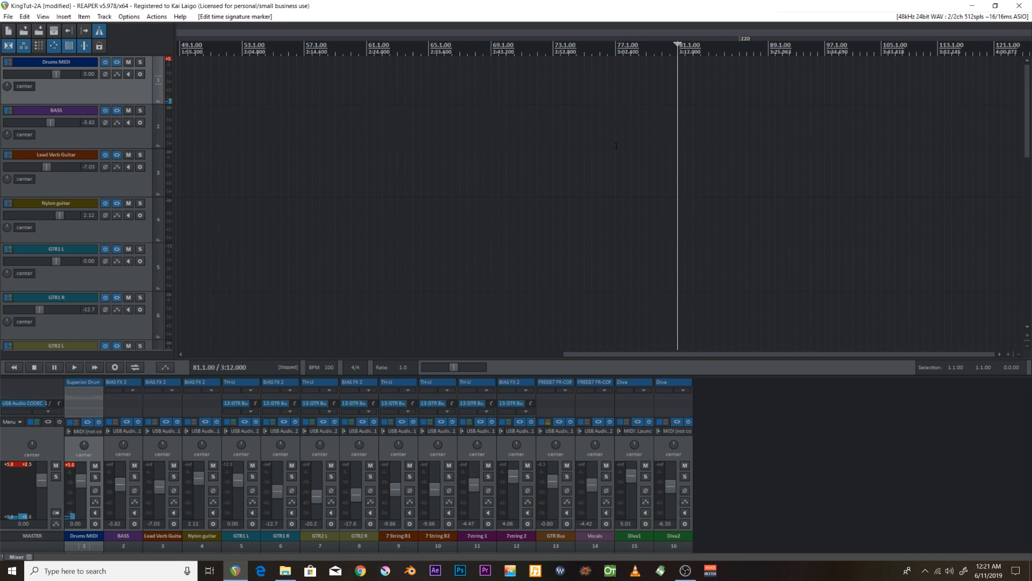
pyautogui.scroll(-5, 606, 138)
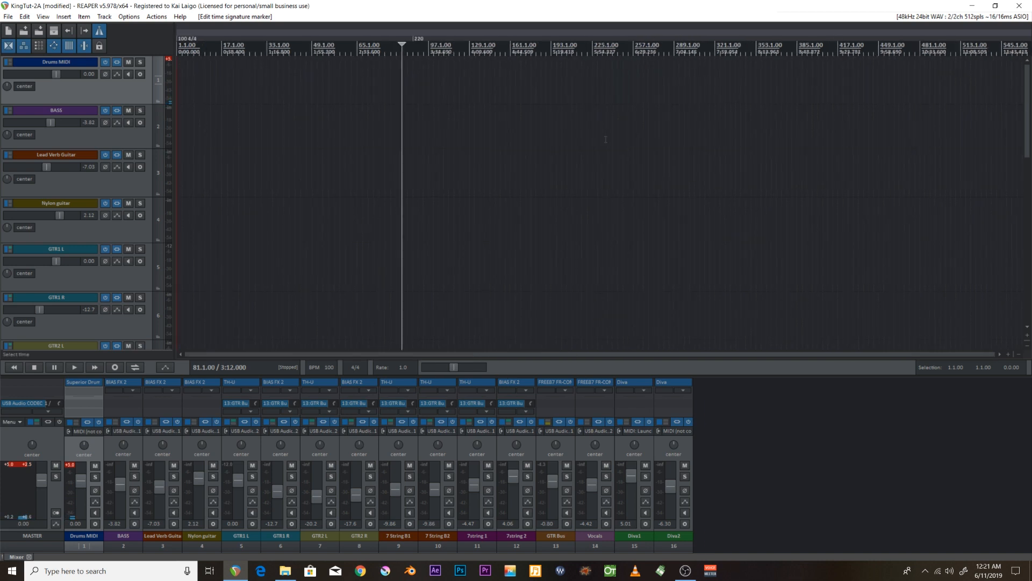
pyautogui.scroll(-2, 606, 139)
pyautogui.scroll(4, 591, 139)
pyautogui.scroll(-2, 560, 143)
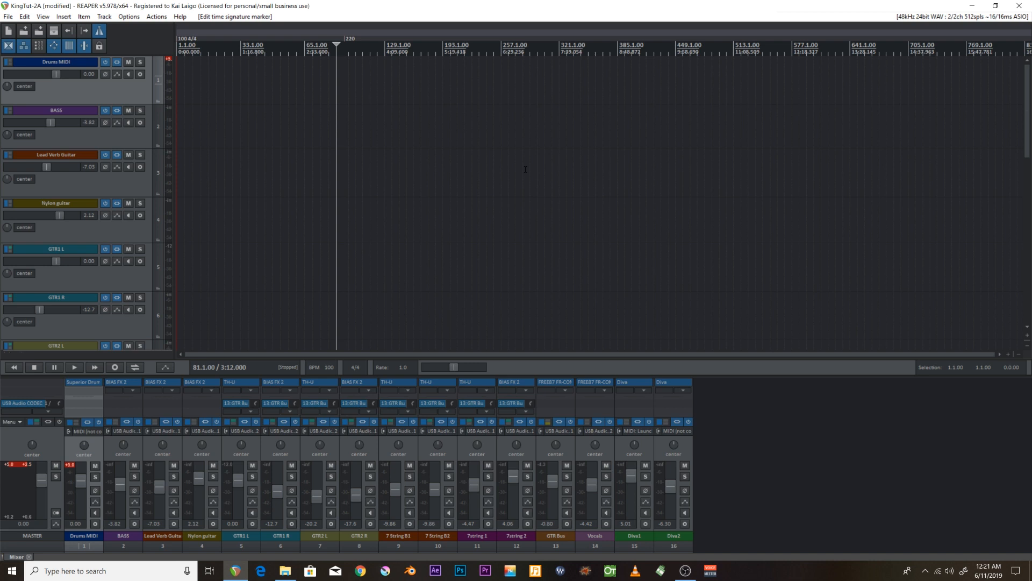
pyautogui.scroll(3, 398, 203)
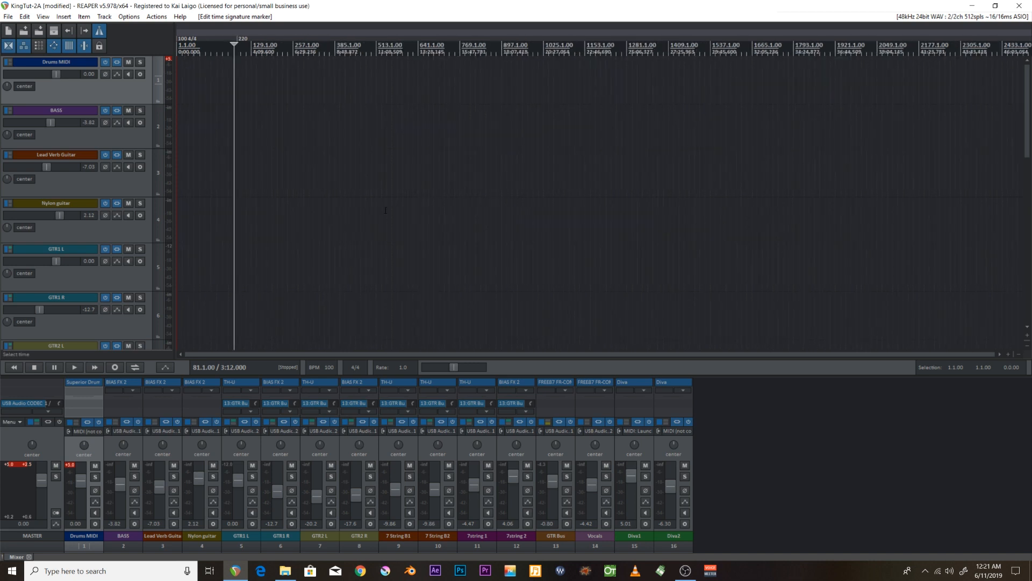